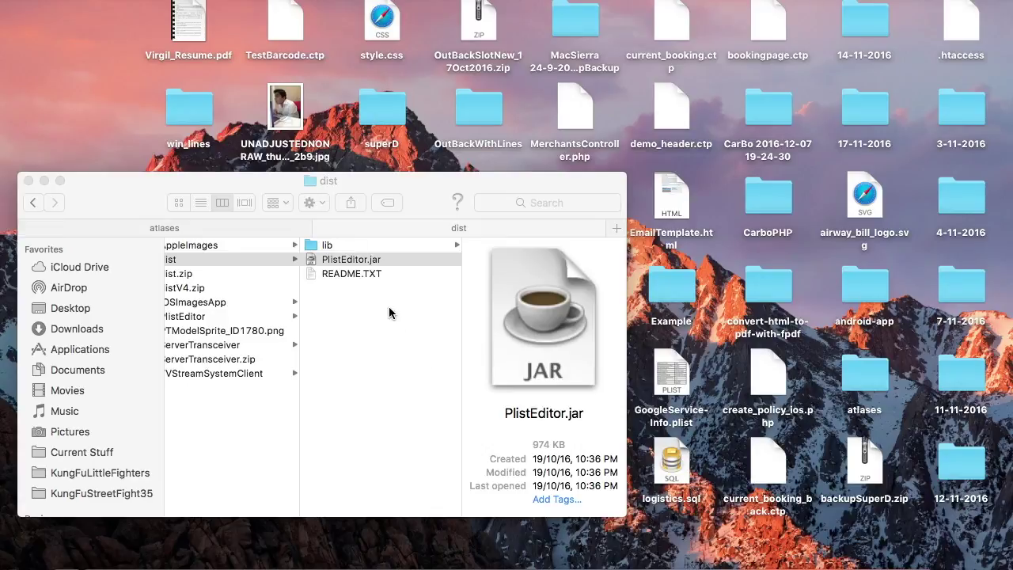
# - Select PlistEditor.jar in the dist folder
pyautogui.click(395, 262)
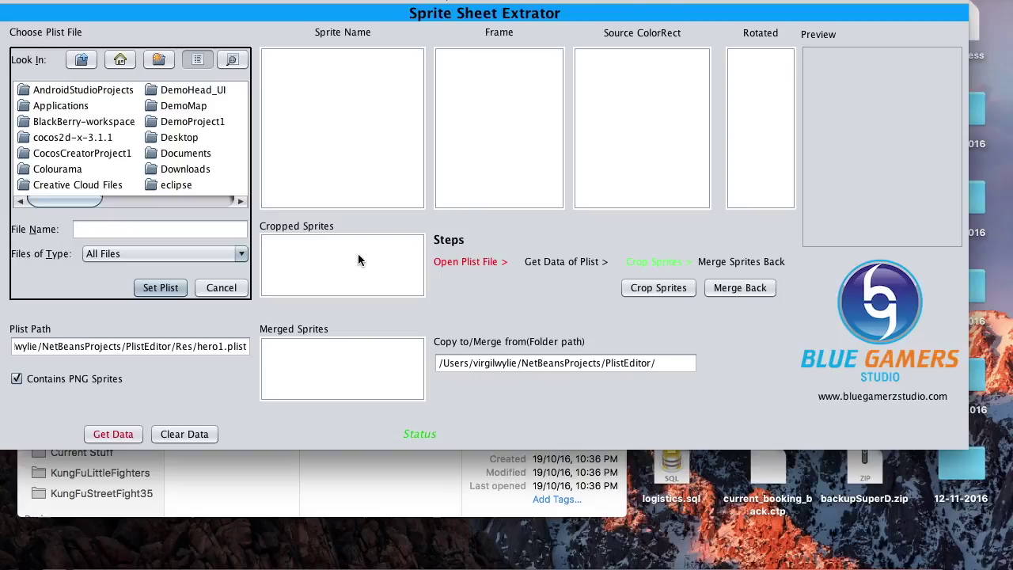
# - Run Crop Sprites and Merge Back, then minimize the Sprite Sheet Extrator window
pyautogui.click(659, 289)
pyautogui.click(773, 289)
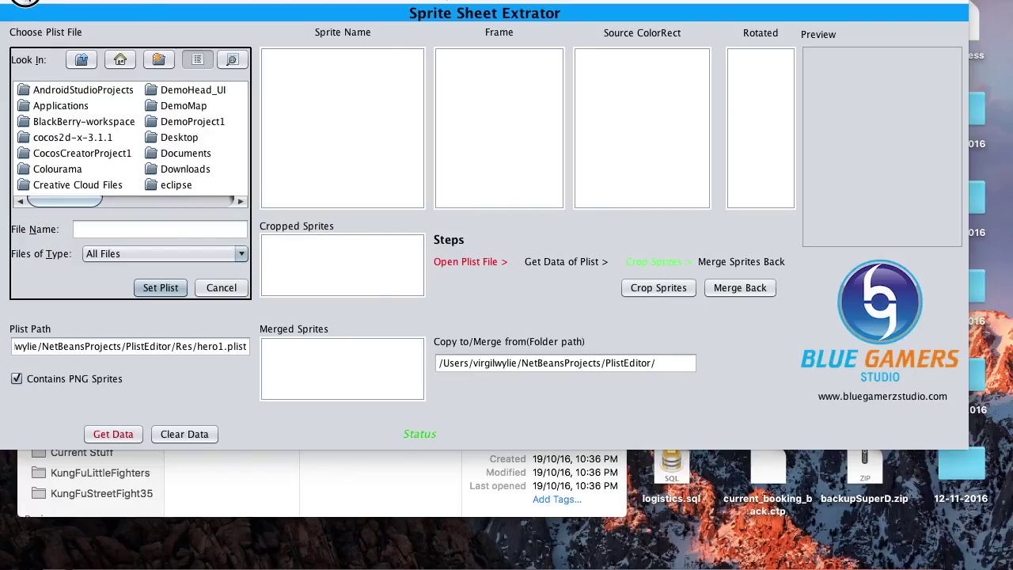
pyautogui.click(24, 1)
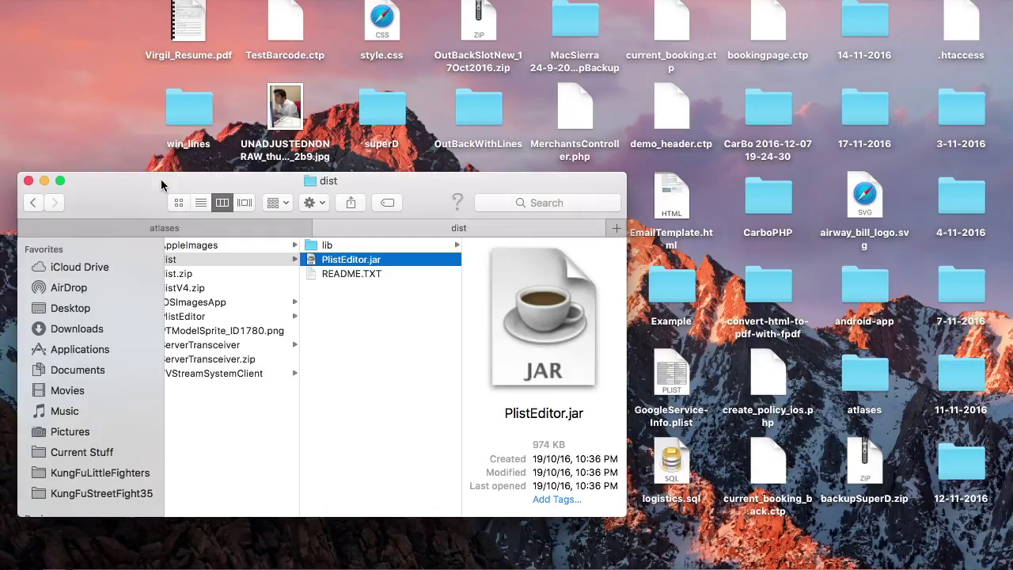
# - Open the atlases folder, past atlases.zip, and select atlas_ID101.plist
pyautogui.click(208, 230)
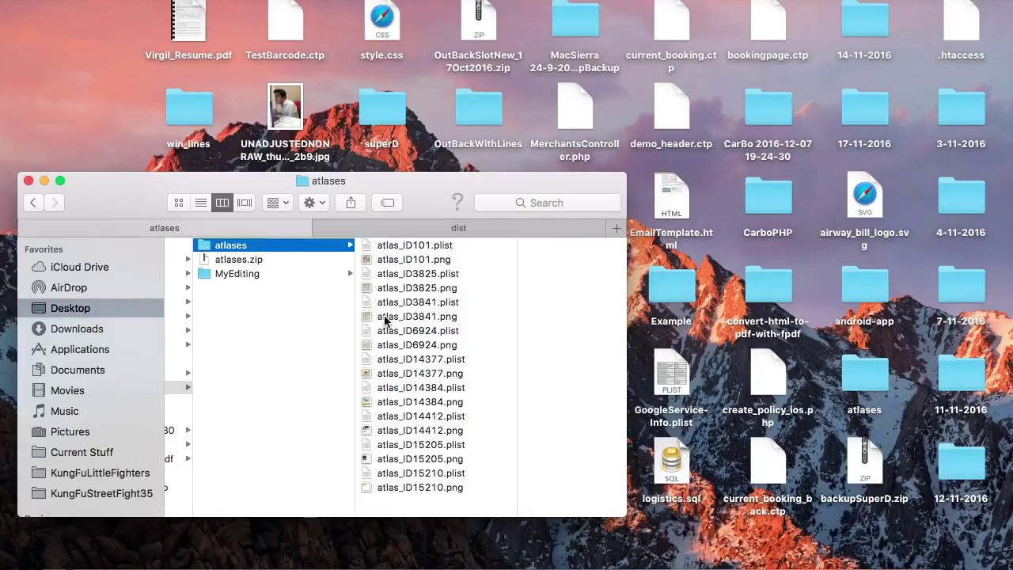
pyautogui.click(266, 261)
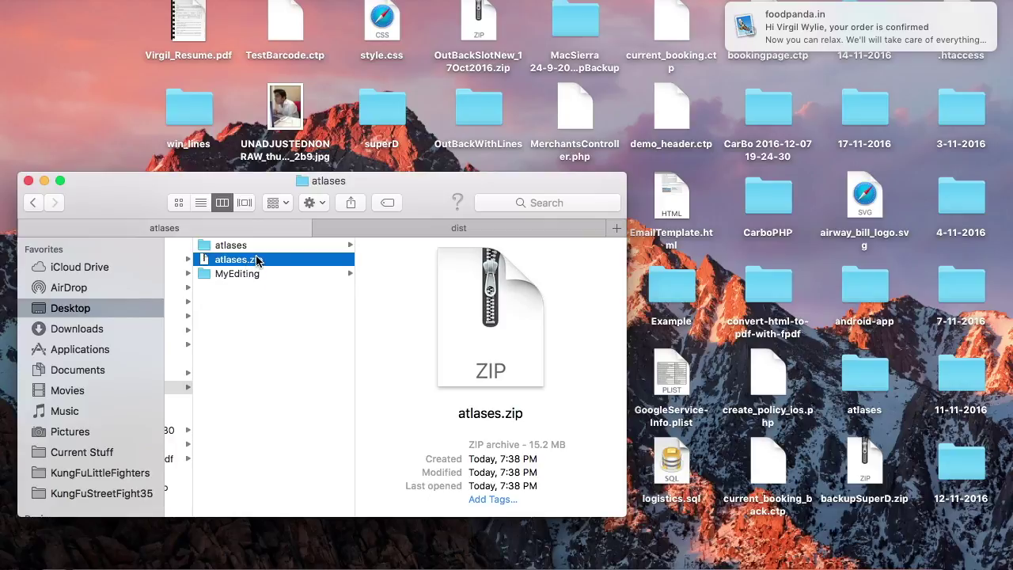
pyautogui.click(265, 246)
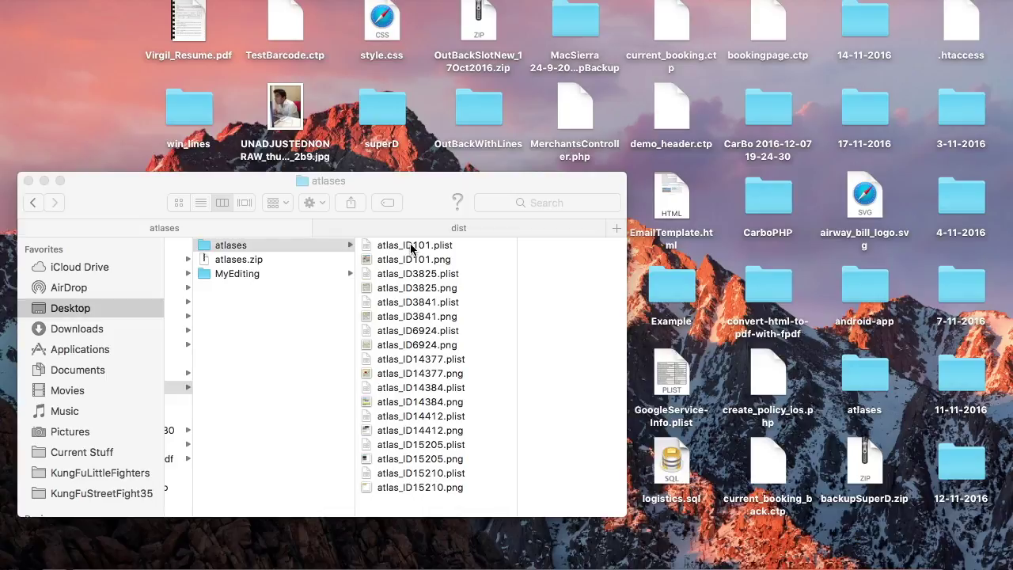
pyautogui.click(411, 246)
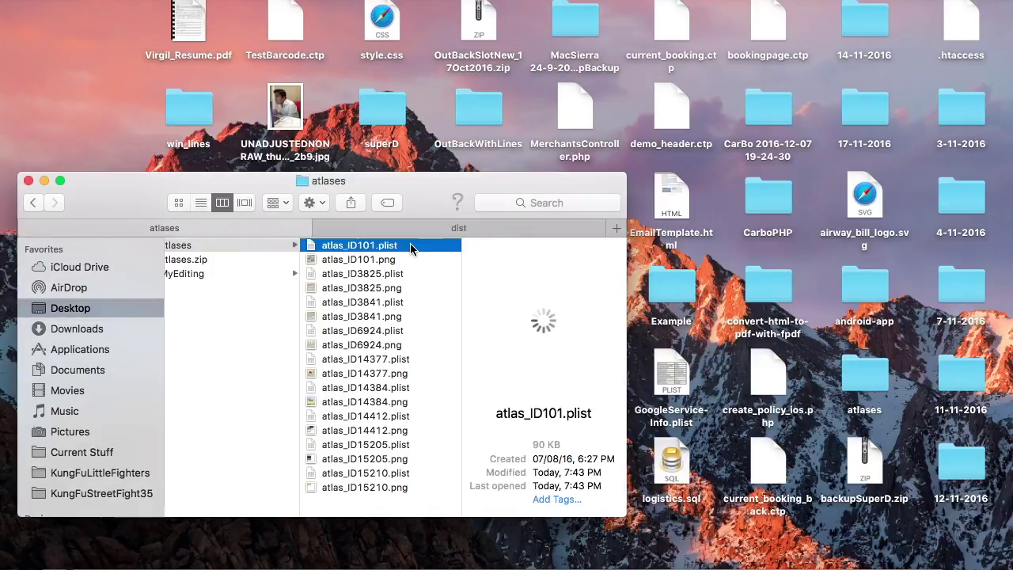
# - Open atlas_ID101.plist in TextEdit and delete its <!DOCTYPE …> declaration line
pyautogui.rightClick(411, 246)
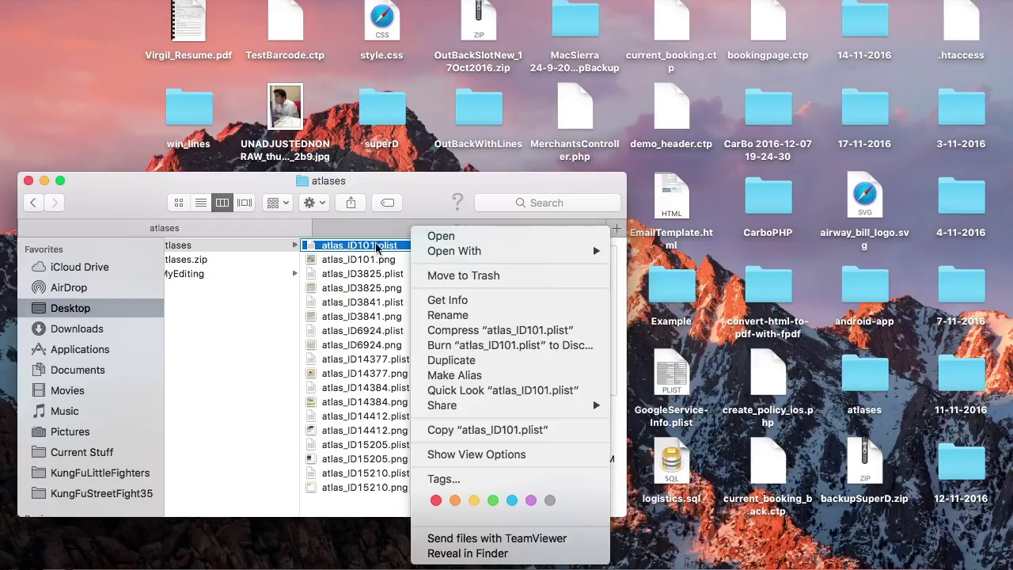
pyautogui.moveTo(461, 253)
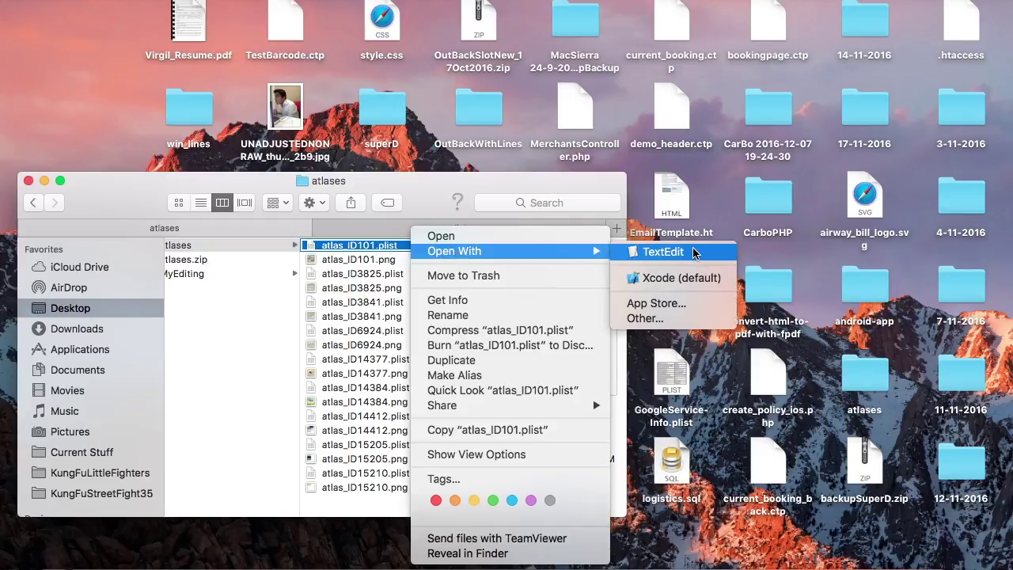
pyautogui.click(663, 252)
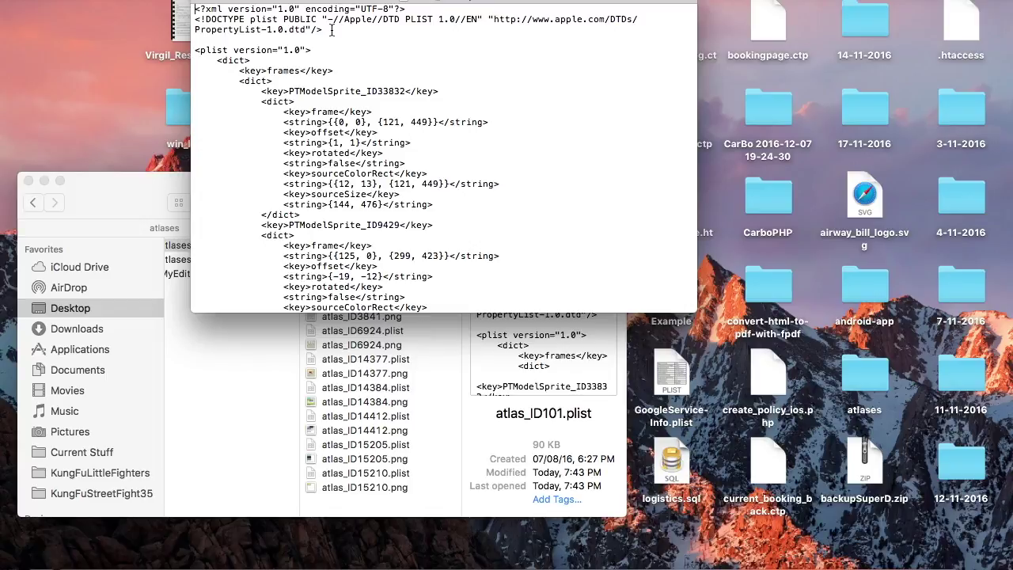
pyautogui.moveTo(332, 30); pyautogui.dragTo(179, 20)
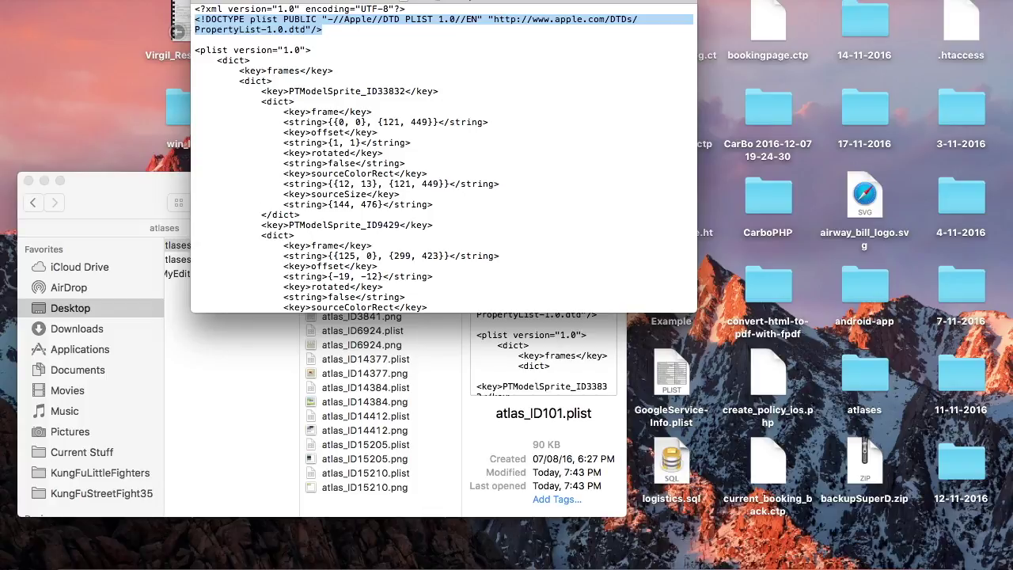
pyautogui.press('BackSpace')
pyautogui.press('BackSpace')
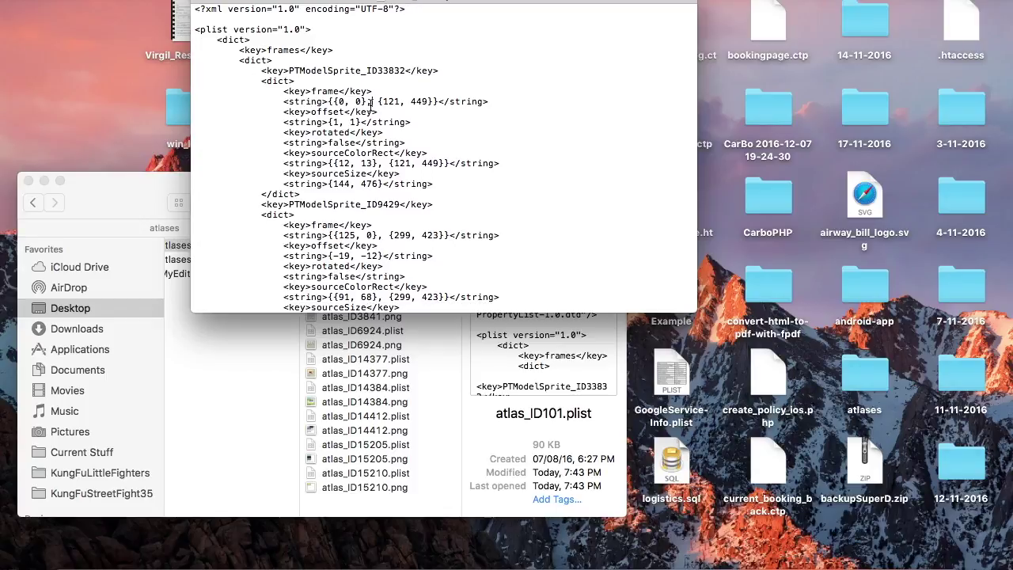
# - Save the plist, check its Finder preview, and inspect sprite names PTModelSprite_ID33832 and PTModelSprite_ID9429
pyautogui.press('super+s')
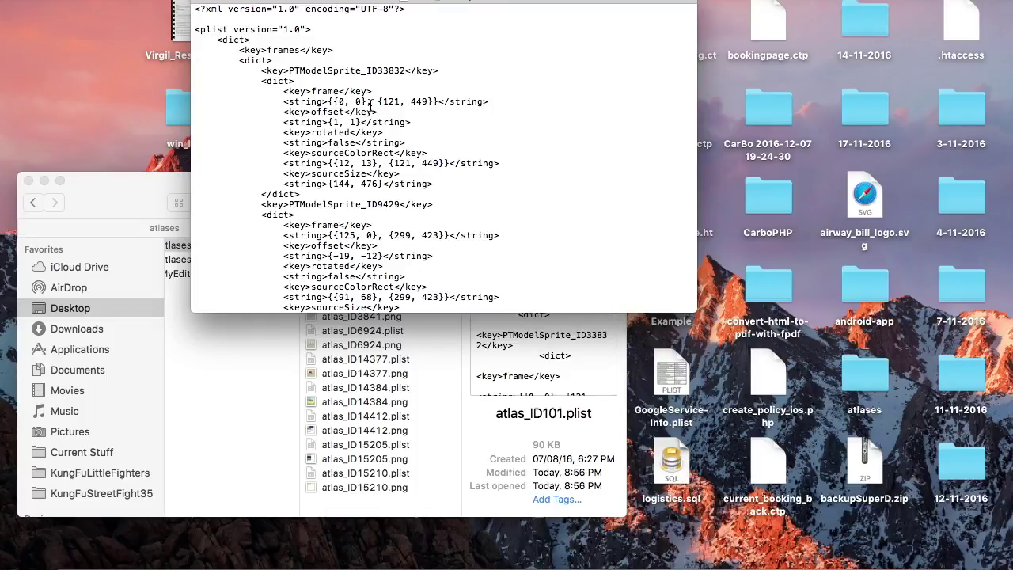
pyautogui.click(363, 337)
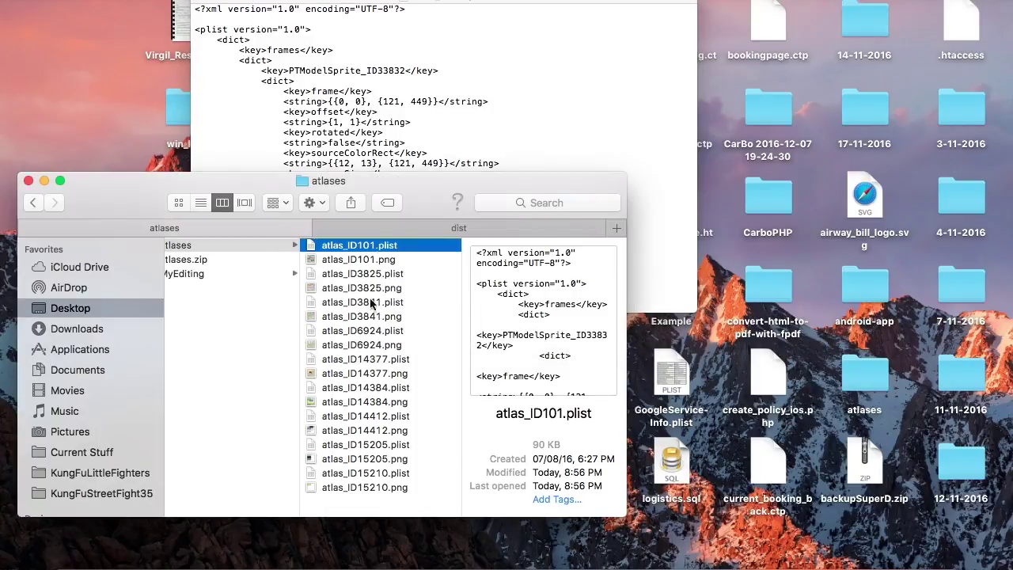
pyautogui.click(366, 120)
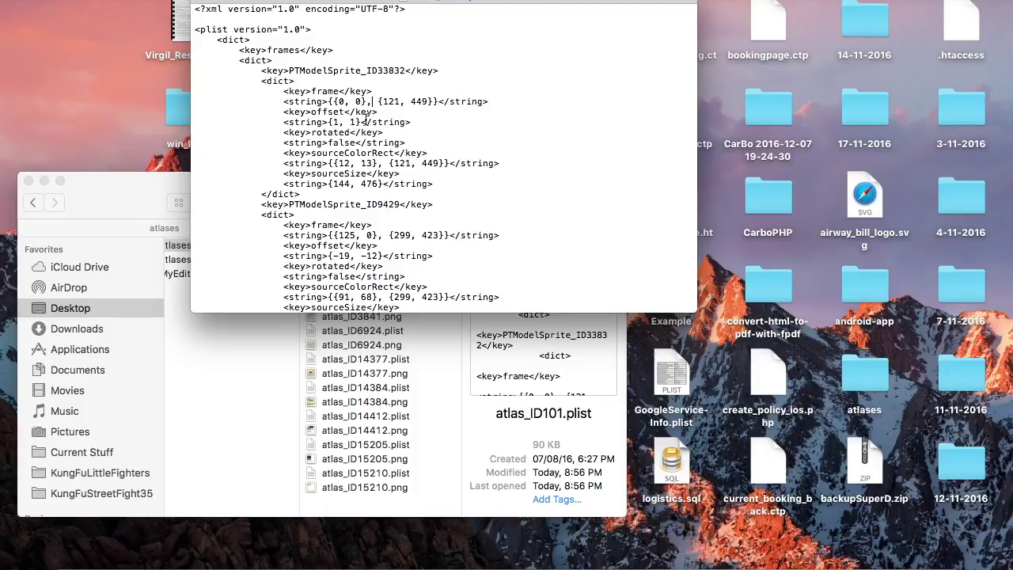
pyautogui.doubleClick(356, 70)
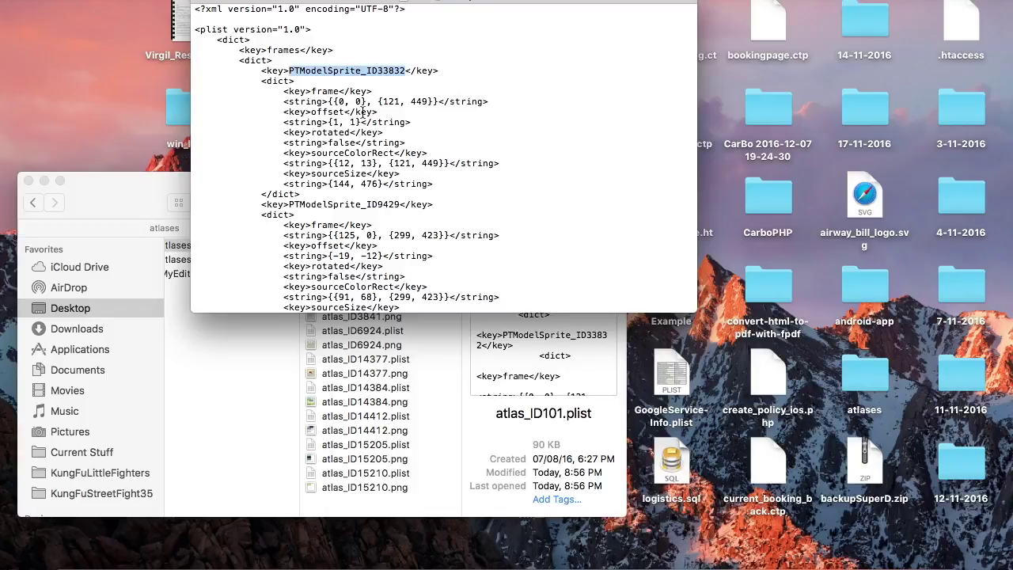
pyautogui.doubleClick(366, 206)
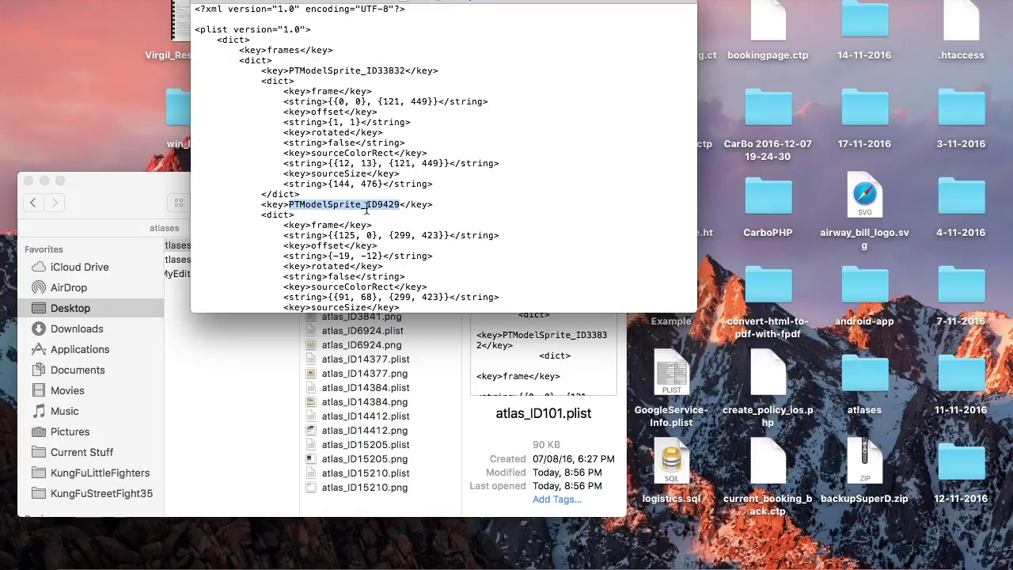
pyautogui.doubleClick(354, 70)
# - Try adding .png to PTModelSprite_ID53774, remove it again, and resave the plist
pyautogui.scroll(-3, 399, 219)
pyautogui.scroll(-3, 399, 219)
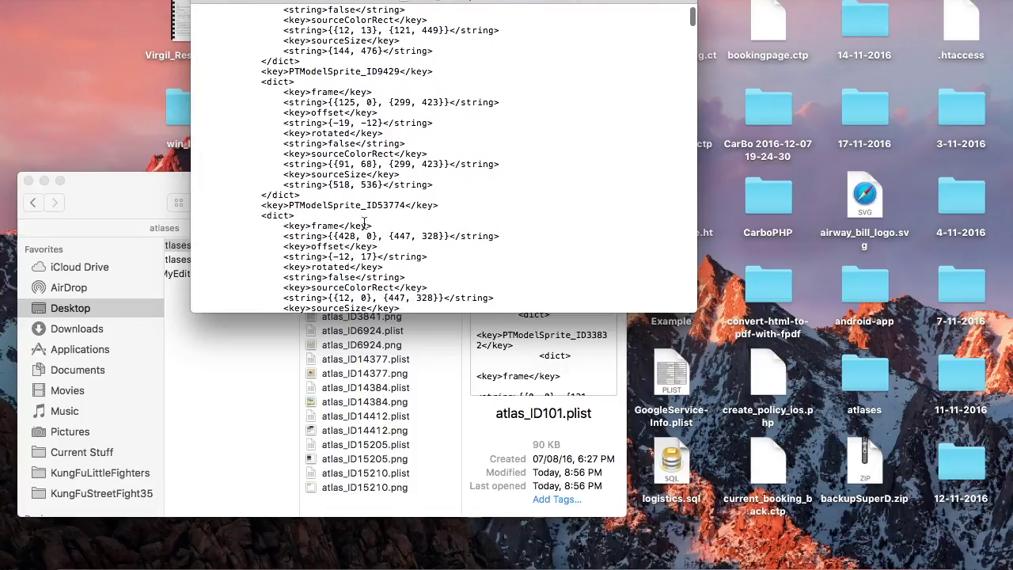
pyautogui.doubleClick(363, 207)
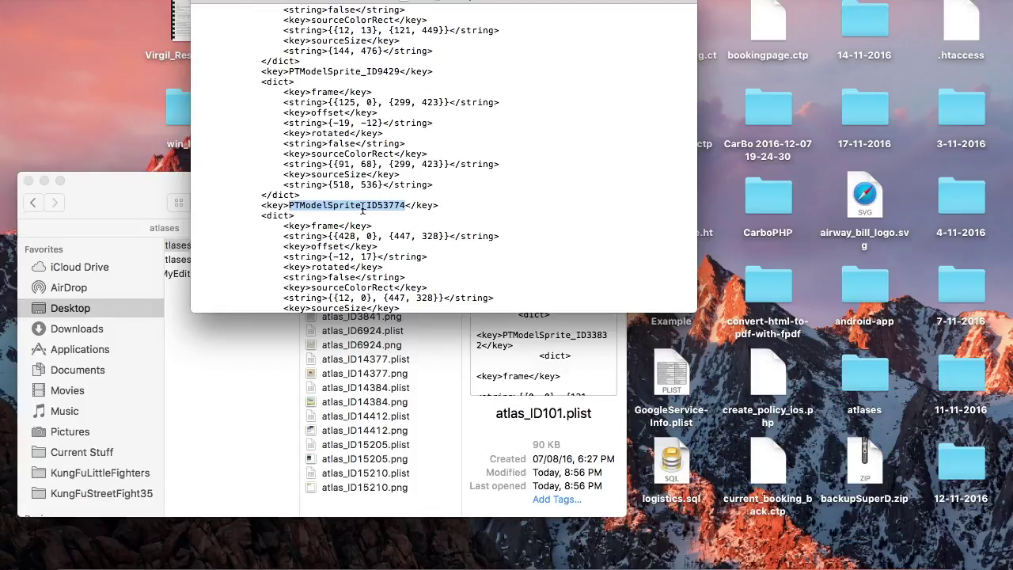
pyautogui.press('Right')
pyautogui.write('.pnm')
pyautogui.press('BackSpace')
pyautogui.write('g')
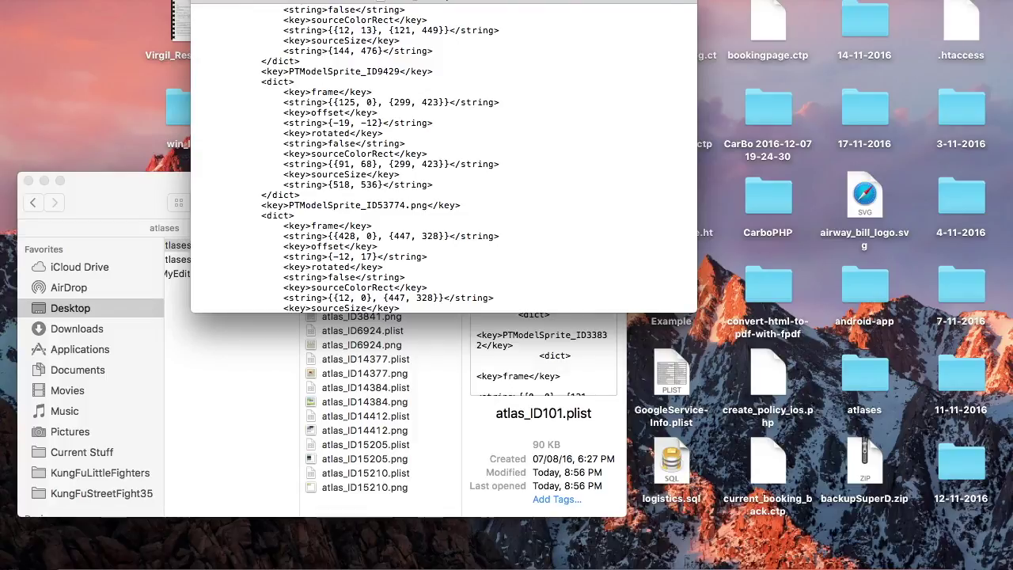
pyautogui.press('BackSpace')
pyautogui.press('BackSpace')
pyautogui.press('BackSpace')
pyautogui.press('BackSpace')
pyautogui.press('super+s')
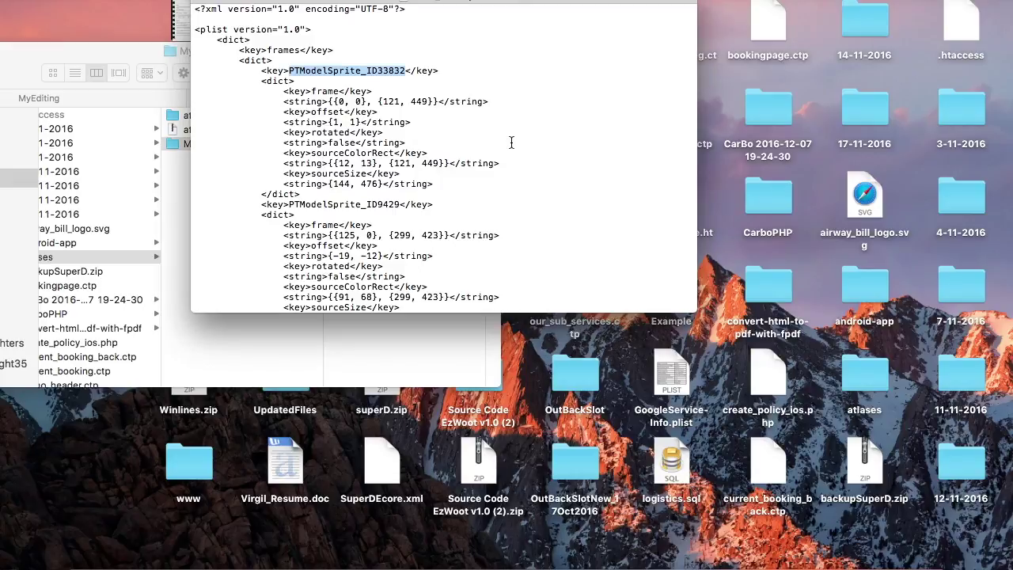
# - Relaunch PlistEditor.jar from Finder's dist folder
pyautogui.click(170, 182)
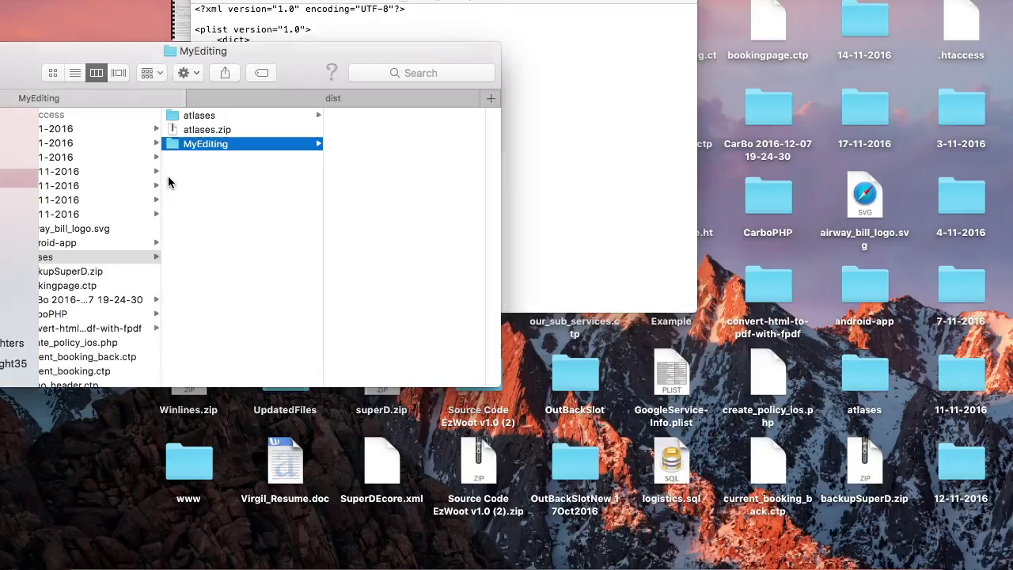
pyautogui.click(245, 117)
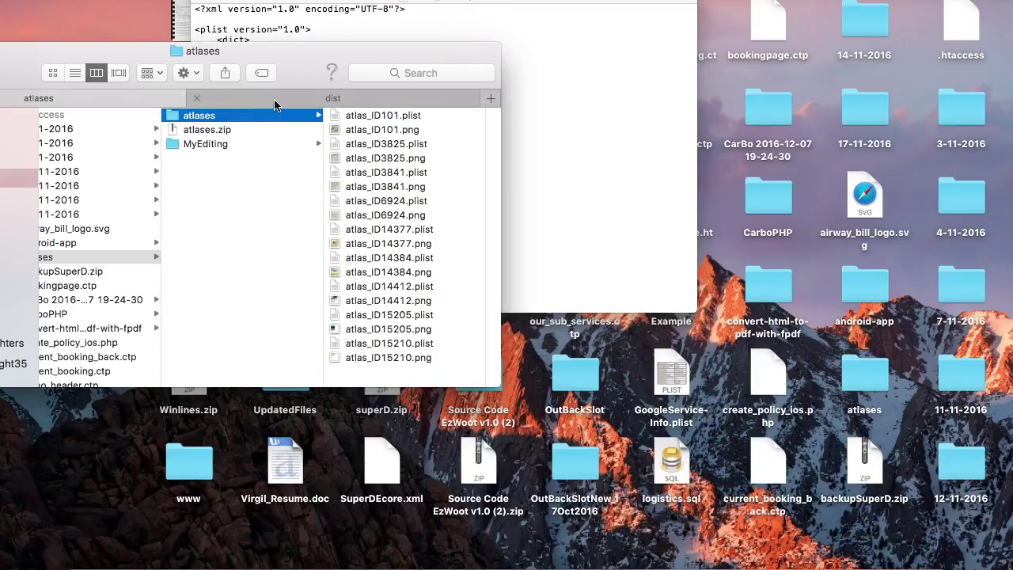
pyautogui.click(273, 99)
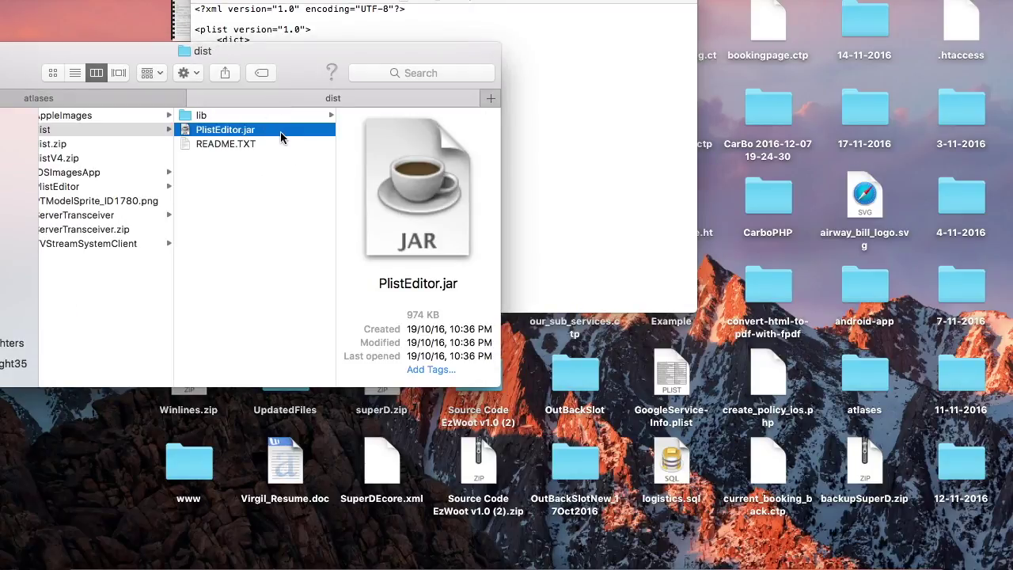
pyautogui.doubleClick(281, 131)
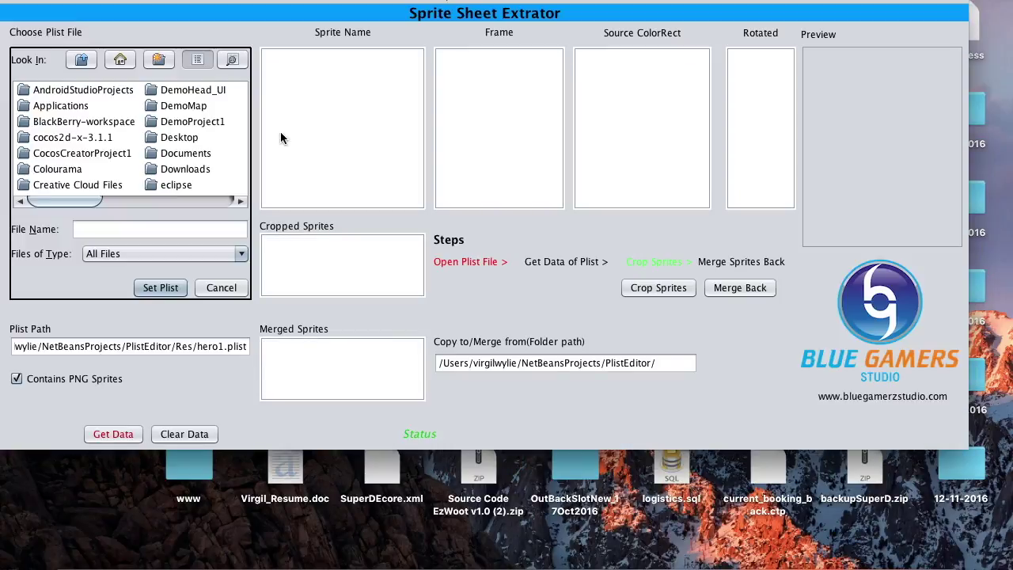
pyautogui.click(152, 140)
pyautogui.doubleClick(150, 139)
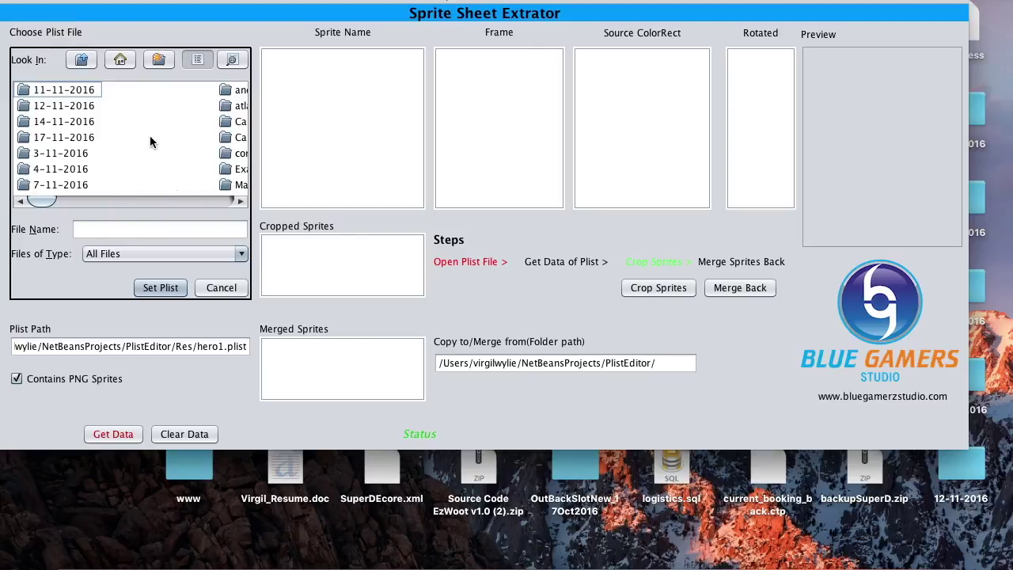
pyautogui.hscroll(3, 66, 105)
pyautogui.click(65, 105)
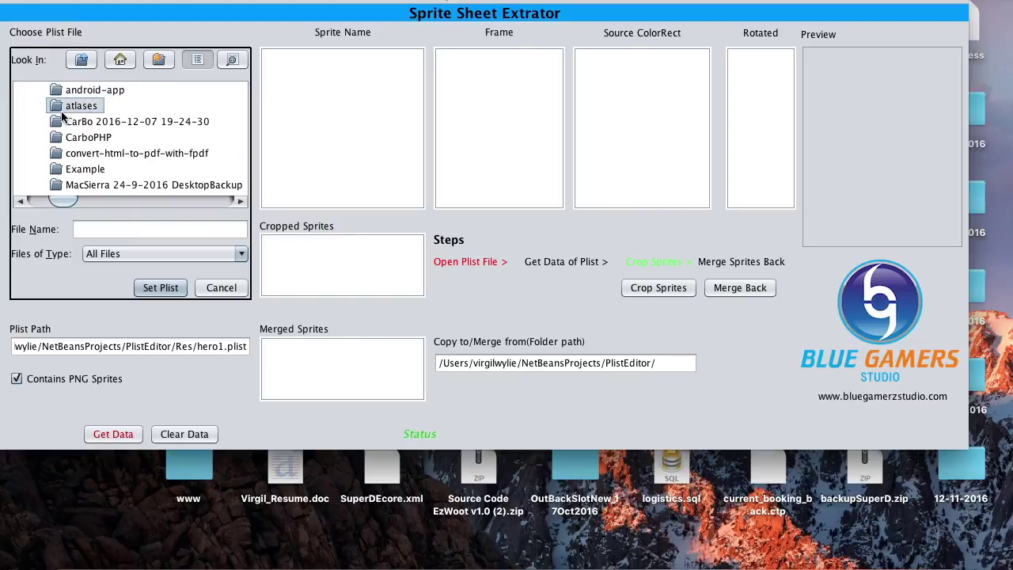
pyautogui.doubleClick(56, 108)
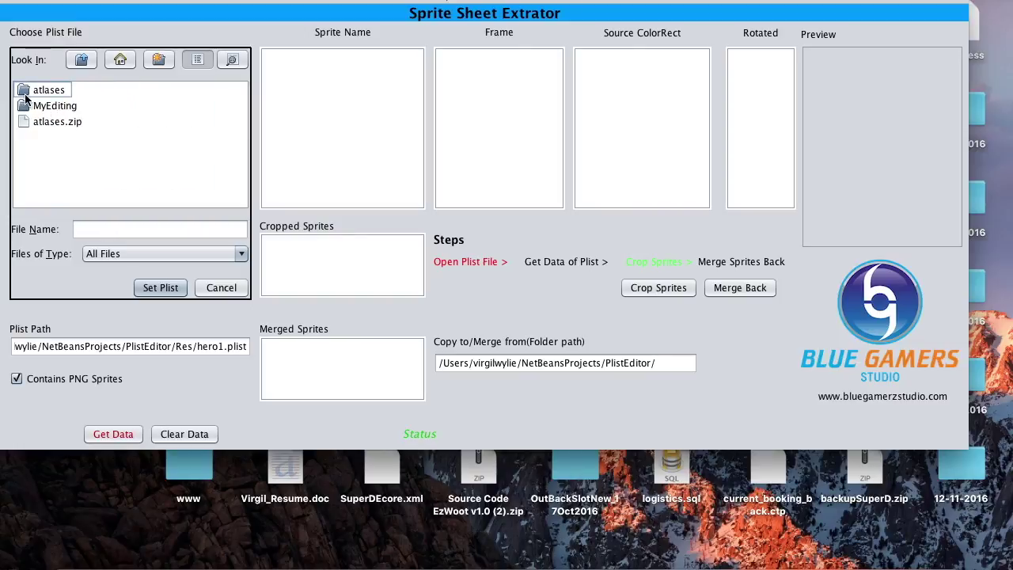
pyautogui.click(26, 96)
pyautogui.doubleClick(25, 96)
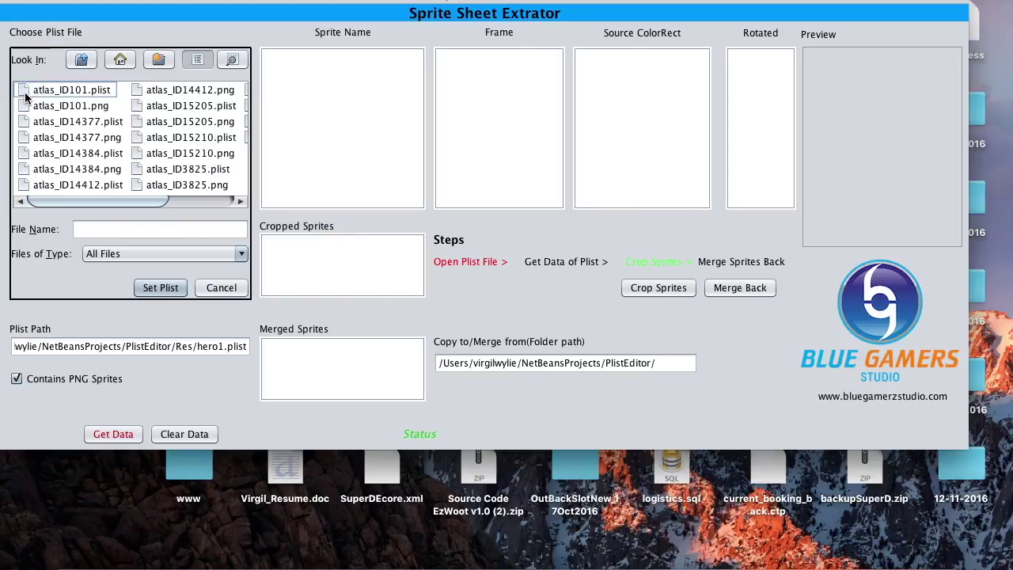
pyautogui.click(25, 95)
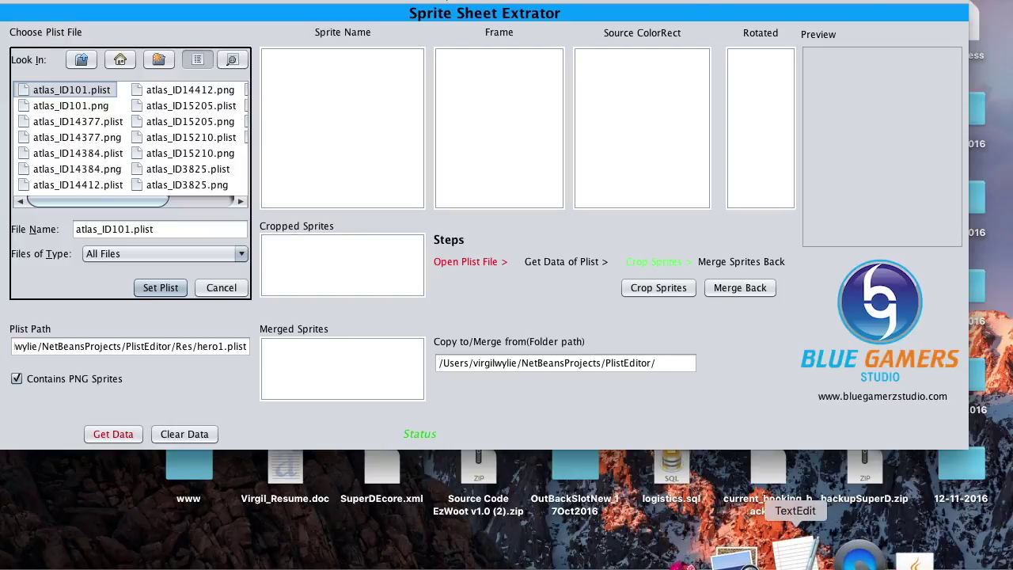
pyautogui.click(796, 558)
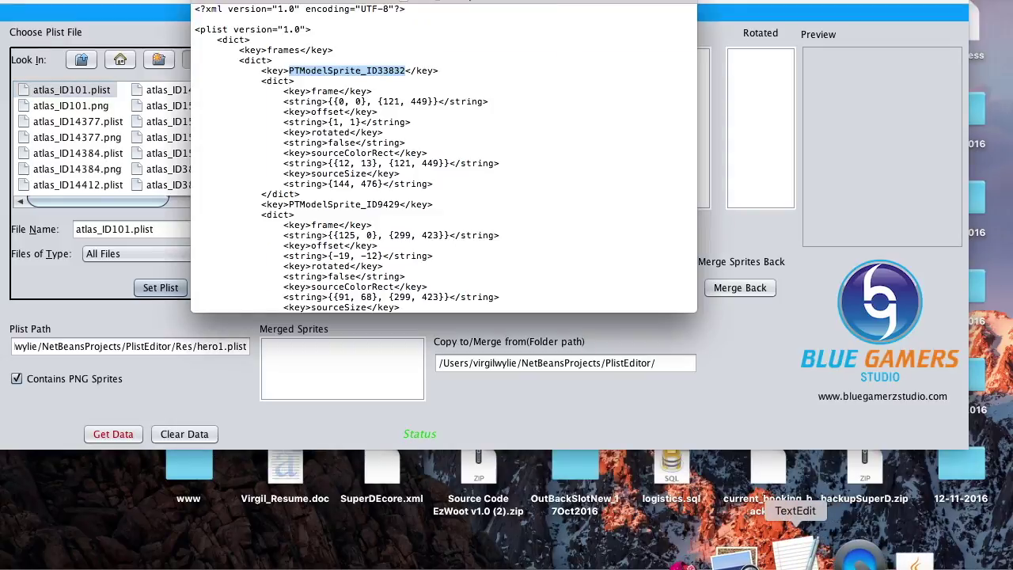
pyautogui.click(405, 71)
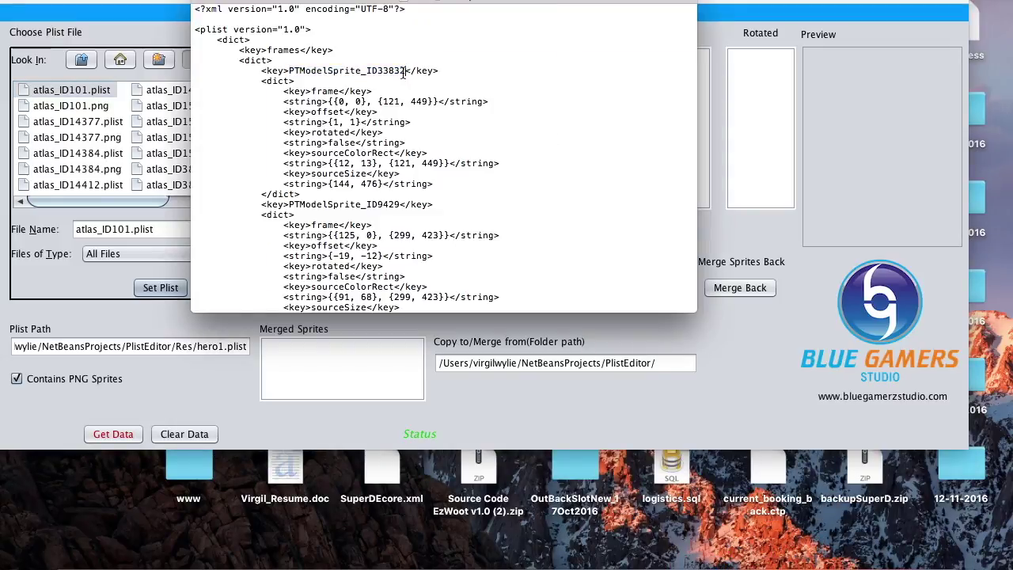
pyautogui.doubleClick(390, 204)
pyautogui.scroll(-3, 392, 194)
pyautogui.scroll(3, 393, 186)
pyautogui.click(400, 205)
pyautogui.write('.png')
pyautogui.press('BackSpace')
pyautogui.press('BackSpace')
pyautogui.press('BackSpace')
pyautogui.press('BackSpace')
pyautogui.click(89, 287)
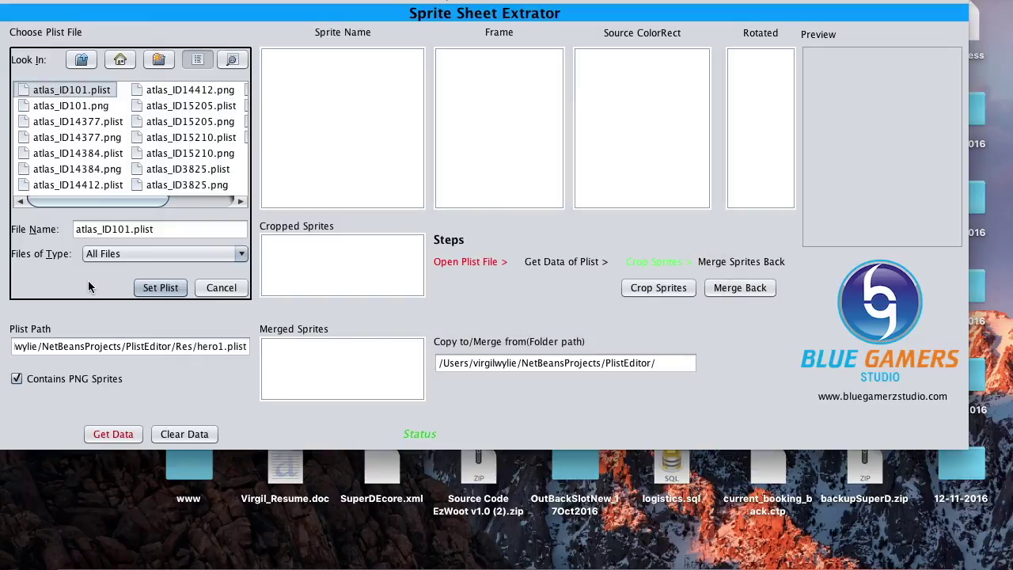
# - Load atlas_ID101.plist with Contains PNG Sprites unchecked, filling the sprite name, frame and rect lists
pyautogui.click(161, 288)
pyautogui.click(17, 380)
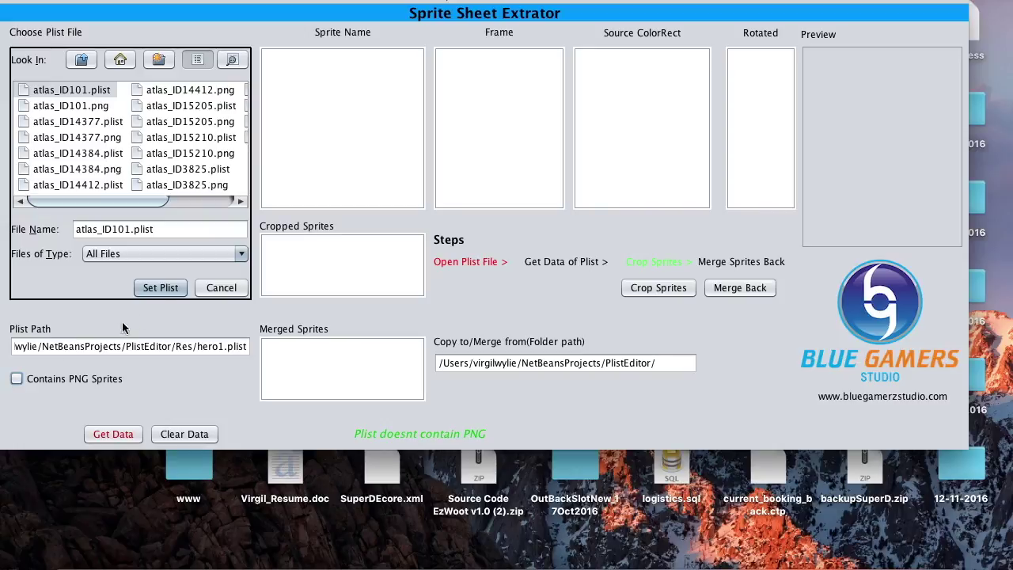
pyautogui.click(161, 289)
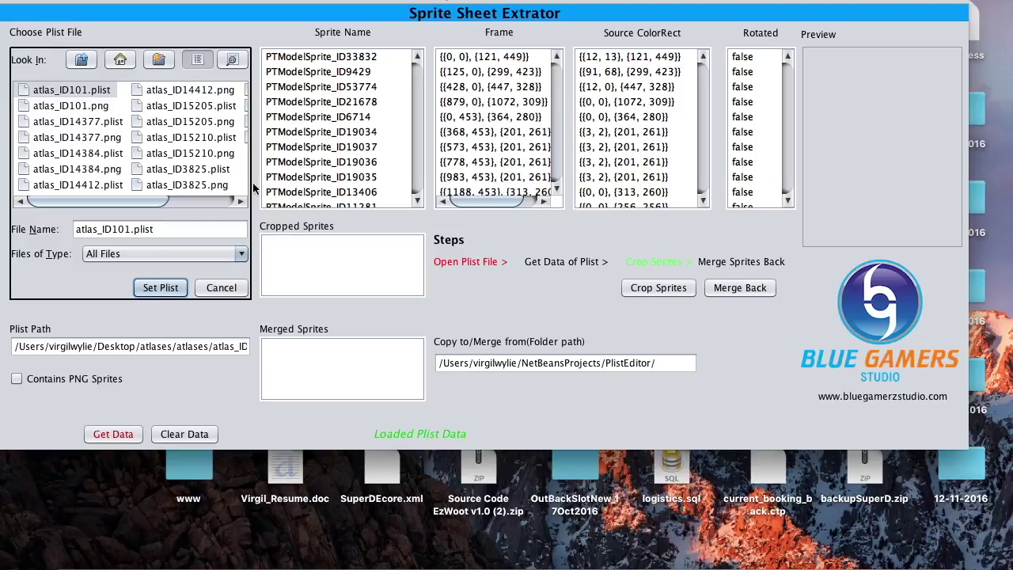
pyautogui.scroll(-10, 368, 156)
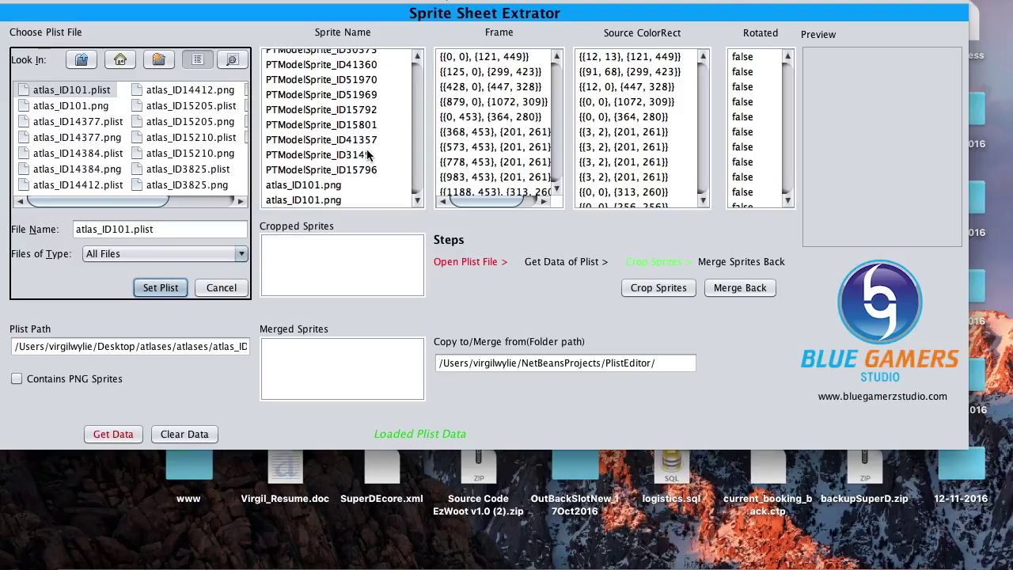
pyautogui.scroll(10, 368, 156)
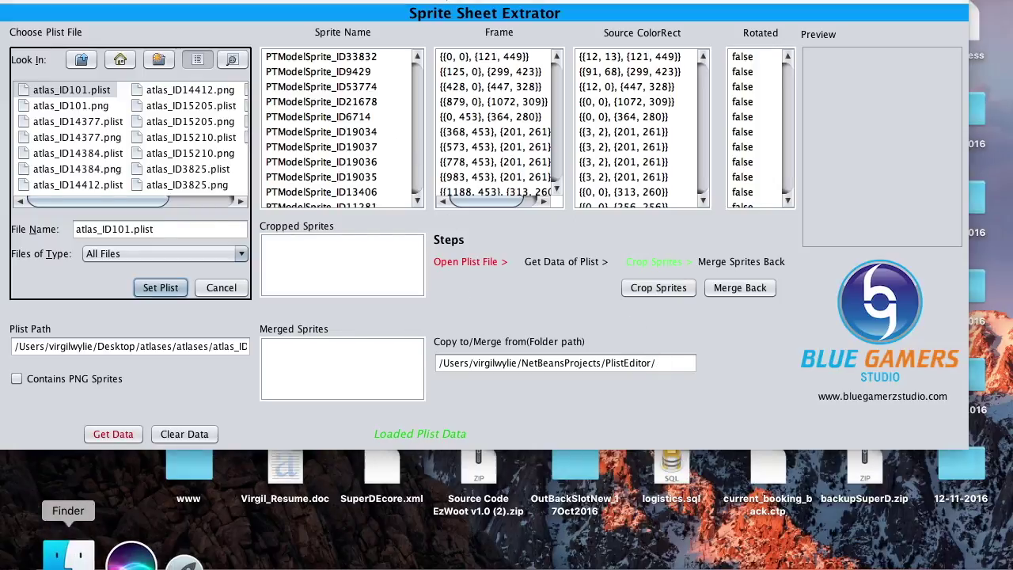
# - Show Get Info for the empty MyEditing folder in atlases and move the info window lower
pyautogui.click(65, 553)
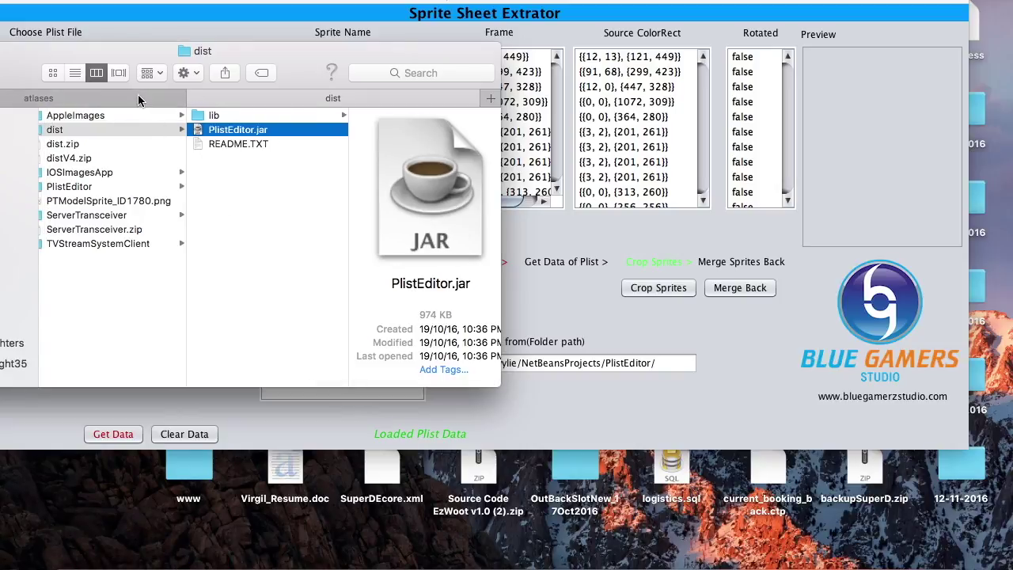
pyautogui.click(138, 95)
pyautogui.click(594, 334)
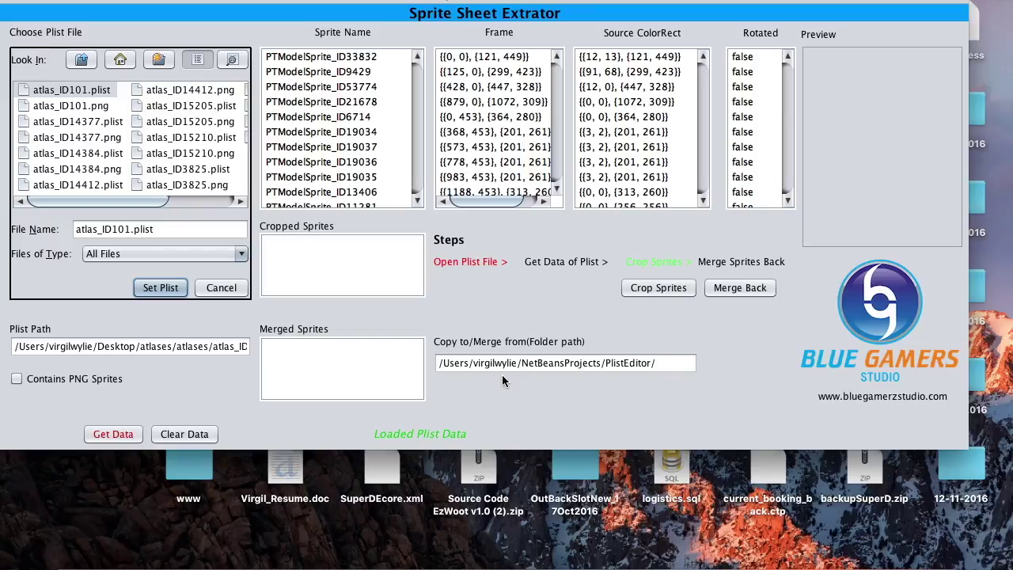
pyautogui.click(63, 556)
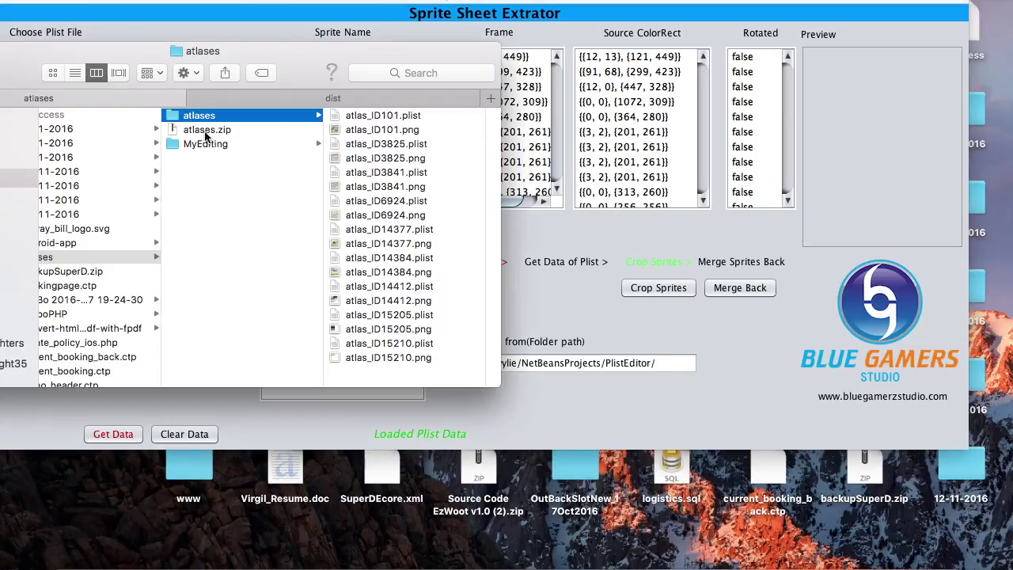
pyautogui.click(246, 144)
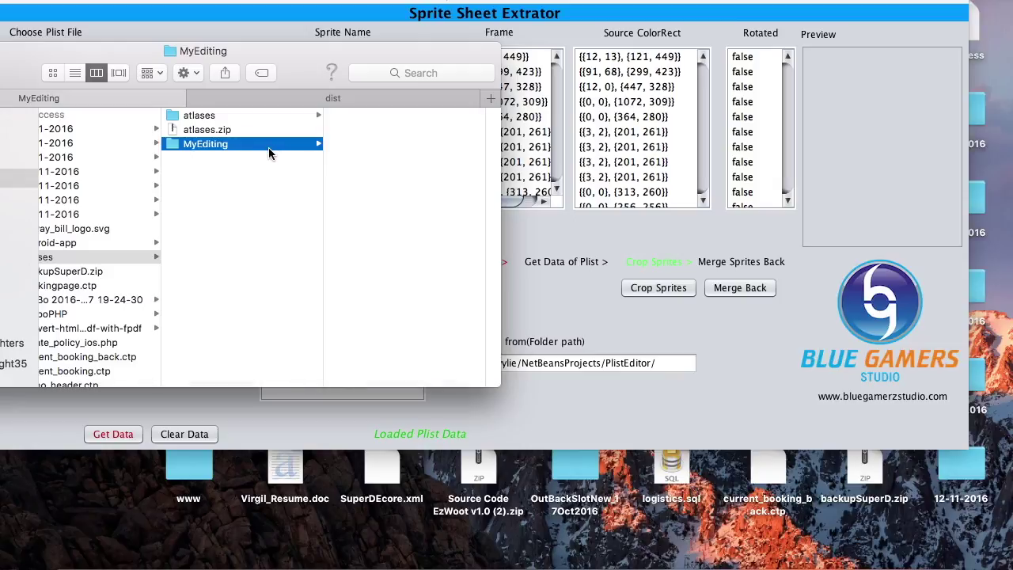
pyautogui.rightClick(268, 147)
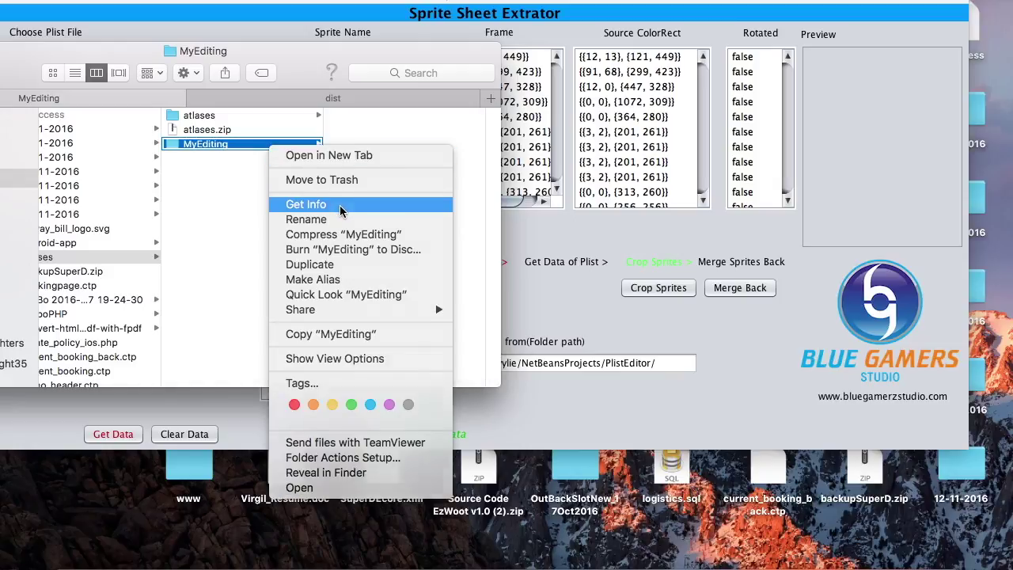
pyautogui.click(339, 206)
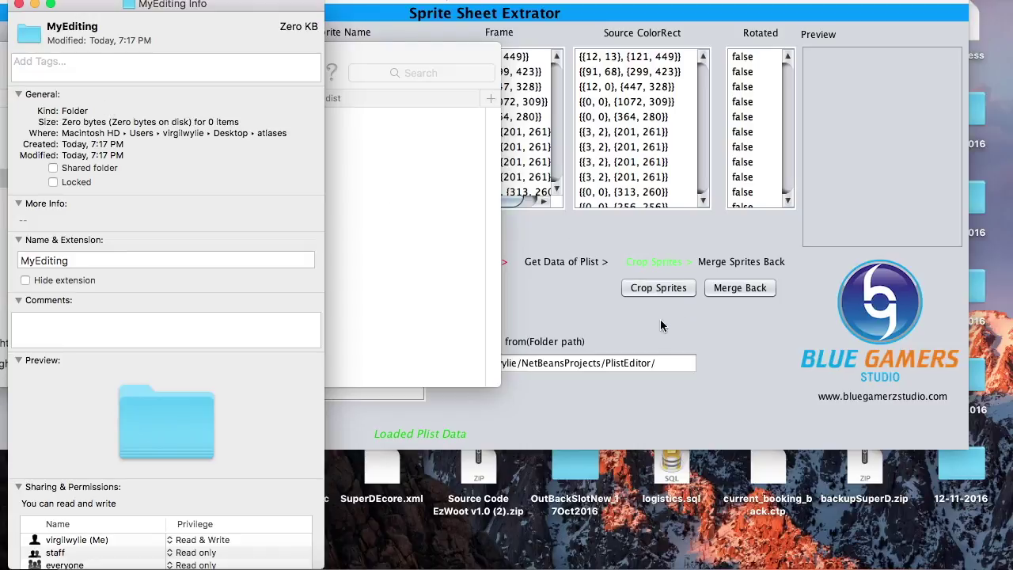
pyautogui.moveTo(245, 7); pyautogui.dragTo(279, 409)
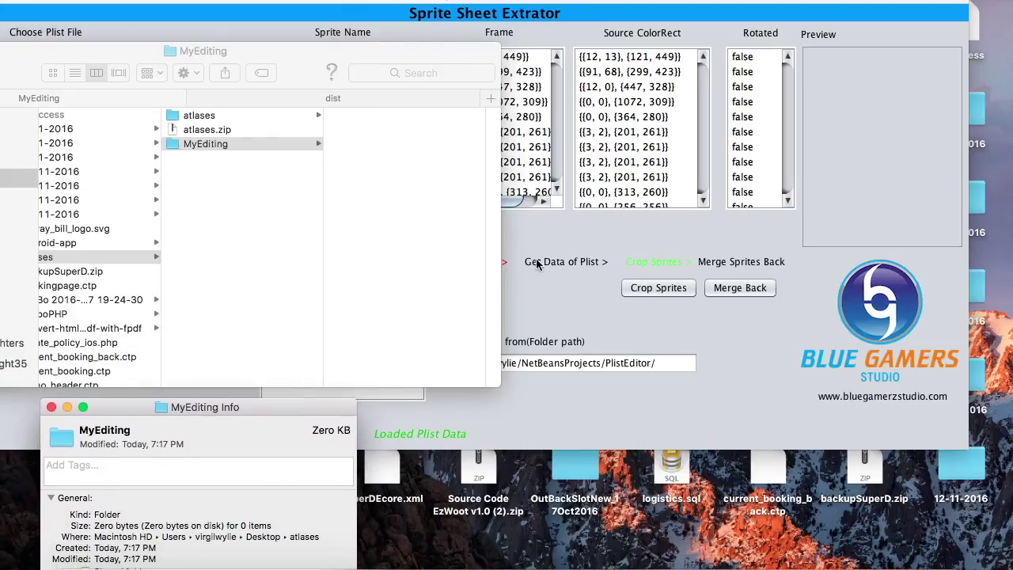
# - Change the Copy to/Merge from path so it ends in Desktop/atlases/MyEditing/
pyautogui.click(671, 362)
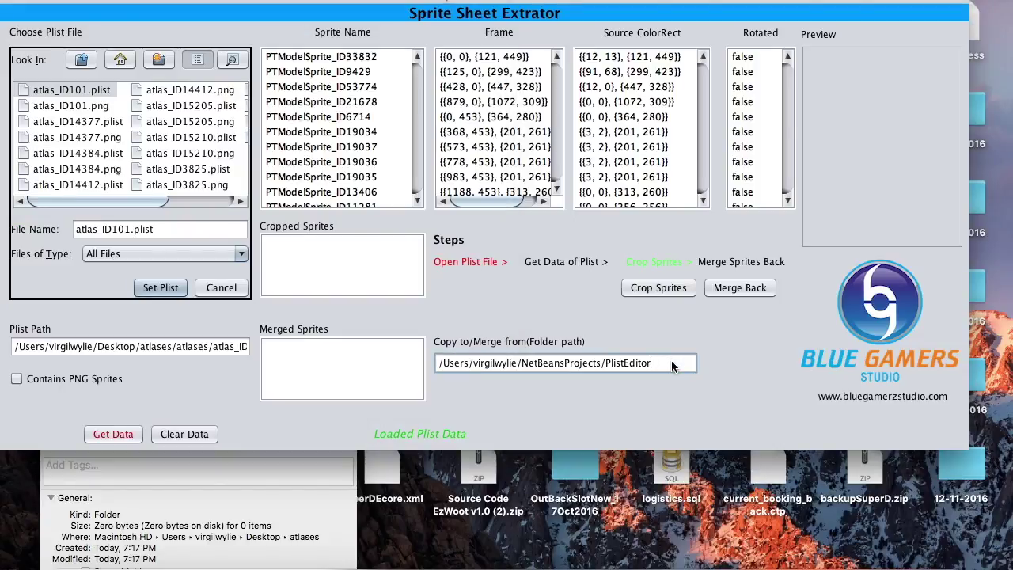
pyautogui.press('BackSpace')
pyautogui.press('BackSpace')
pyautogui.press('BackSpace')
pyautogui.press('BackSpace')
pyautogui.press('BackSpace')
pyautogui.press('BackSpace')
pyautogui.press('BackSpace')
pyautogui.press('BackSpace')
pyautogui.press('BackSpace')
pyautogui.press('BackSpace')
pyautogui.press('BackSpace')
pyautogui.press('BackSpace')
pyautogui.press('BackSpace')
pyautogui.press('BackSpace')
pyautogui.press('BackSpace')
pyautogui.press('BackSpace')
pyautogui.press('BackSpace')
pyautogui.press('BackSpace')
pyautogui.press('BackSpace')
pyautogui.press('BackSpace')
pyautogui.press('BackSpace')
pyautogui.press('BackSpace')
pyautogui.press('BackSpace')
pyautogui.press('BackSpace')
pyautogui.press('BackSpace')
pyautogui.press('BackSpace')
pyautogui.press('BackSpace')
pyautogui.press('BackSpace')
pyautogui.write('Desktop/')
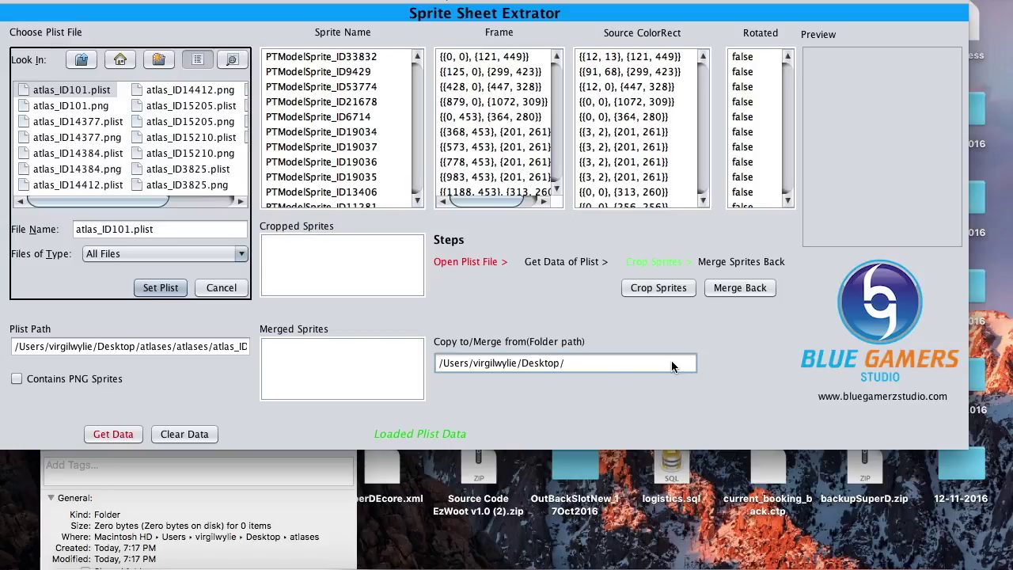
pyautogui.write('atlases')
pyautogui.click(183, 475)
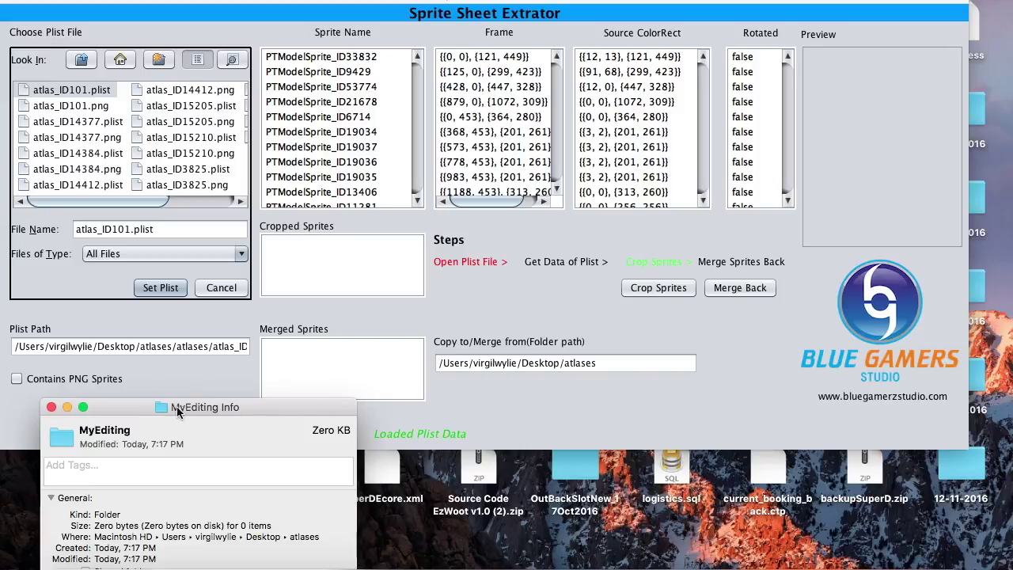
pyautogui.click(618, 363)
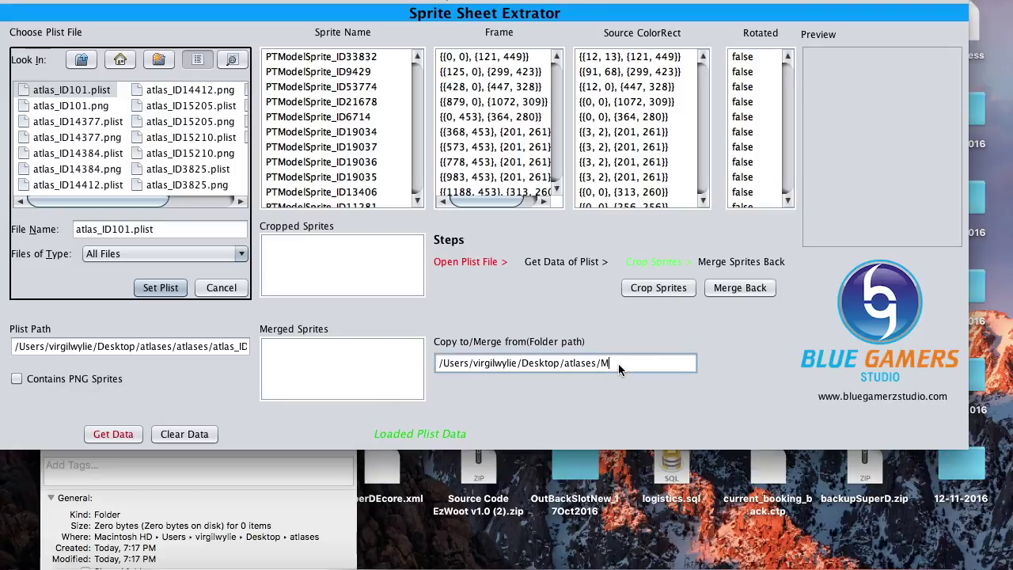
pyautogui.write('/MyEditing/')
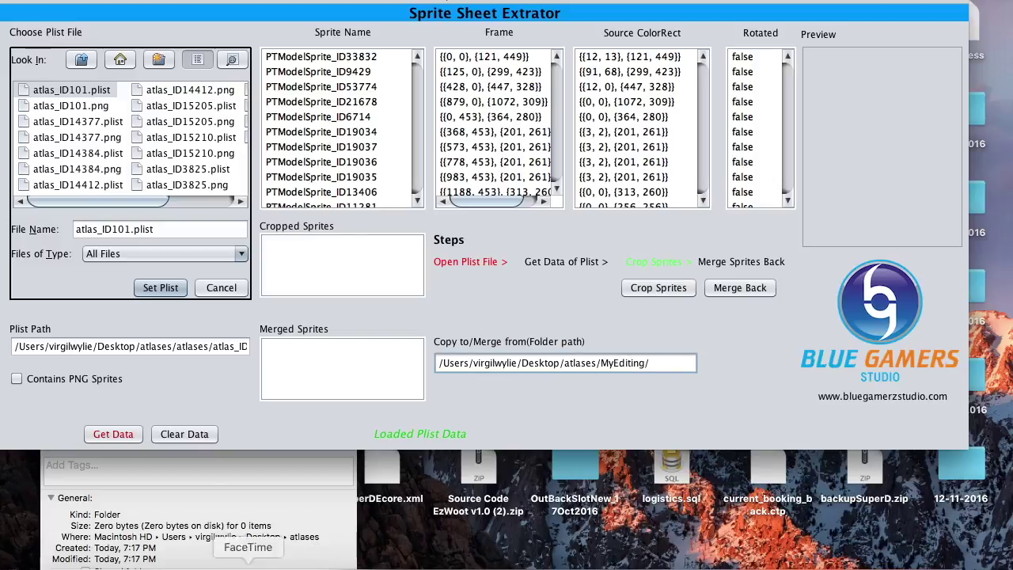
pyautogui.click(276, 521)
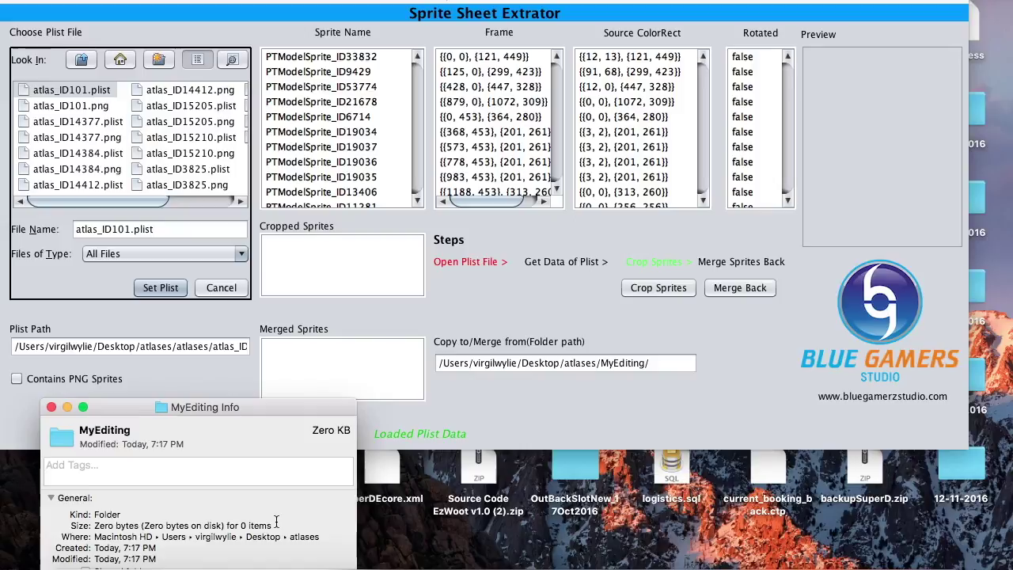
pyautogui.click(630, 397)
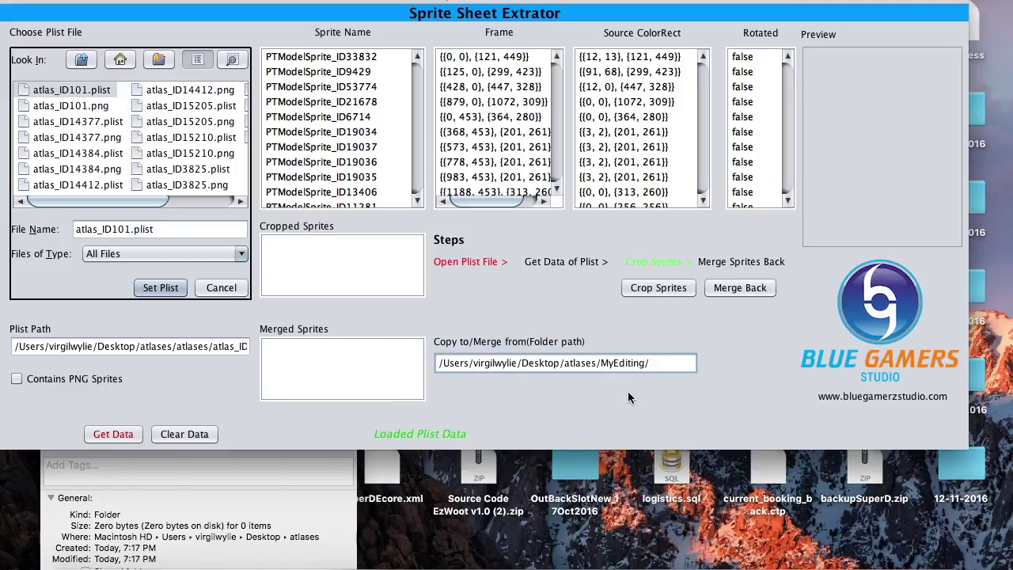
# - Start cropping sprites into MyEditing and watch the folder in Finder
pyautogui.click(663, 290)
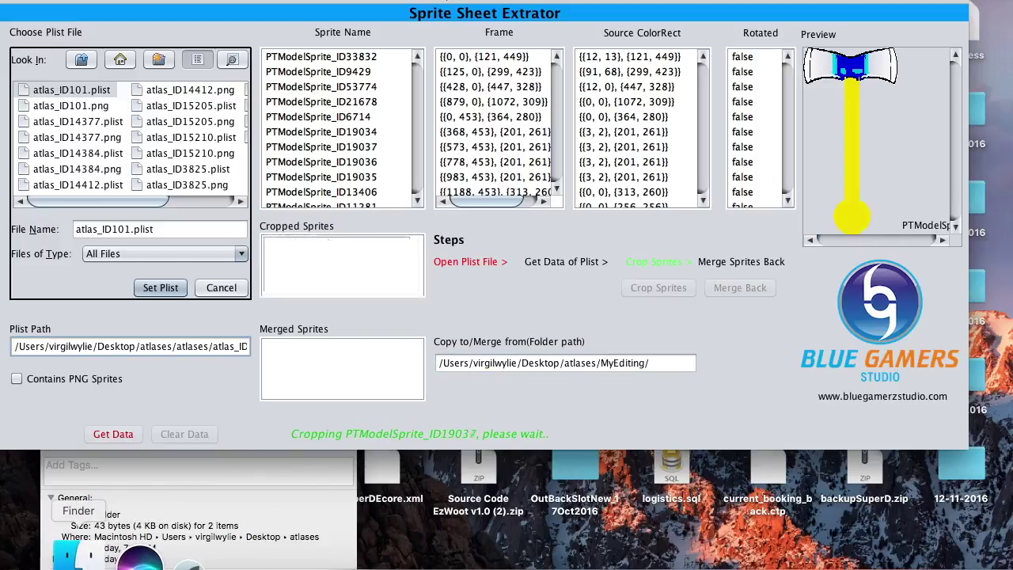
pyautogui.click(40, 554)
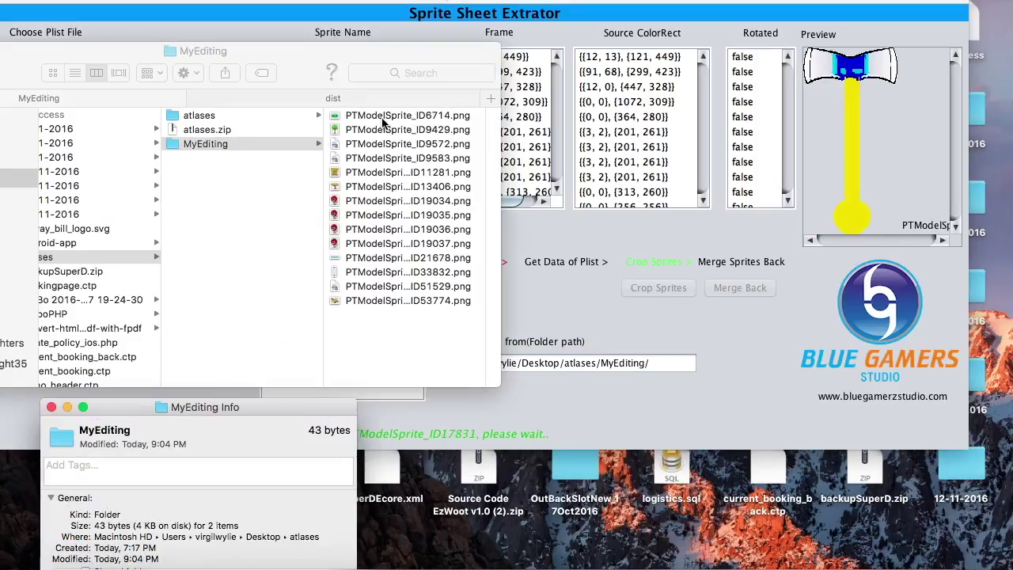
pyautogui.click(383, 121)
pyautogui.click(382, 119)
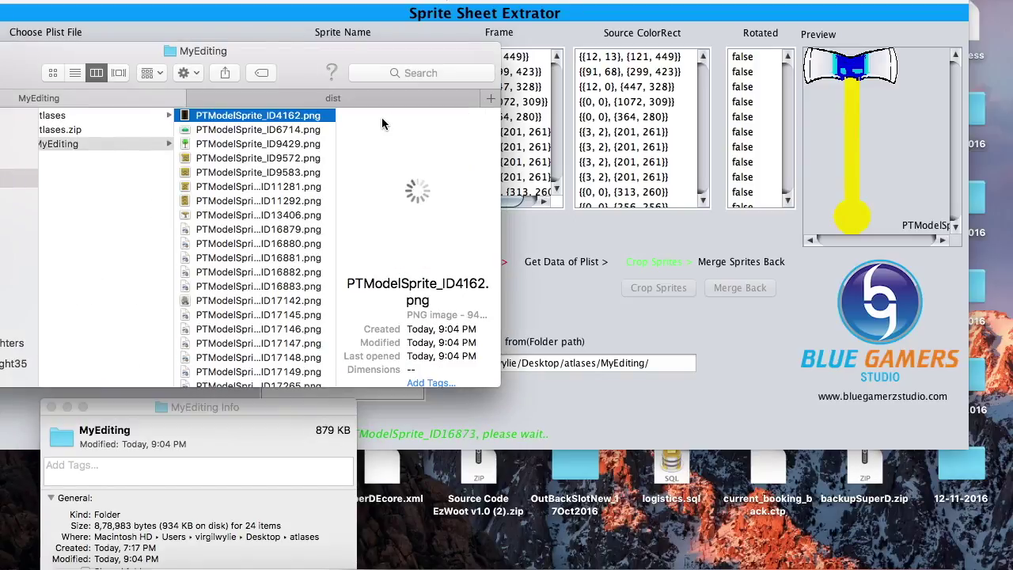
# - Preview the cropped PNGs, including PTModelSprite_ID17265 and PTModelSprite_ID19034, until cropping finishes
pyautogui.press('Down')
pyautogui.press('Down')
pyautogui.press('Down')
pyautogui.press('Down')
pyautogui.press('Down')
pyautogui.press('Down')
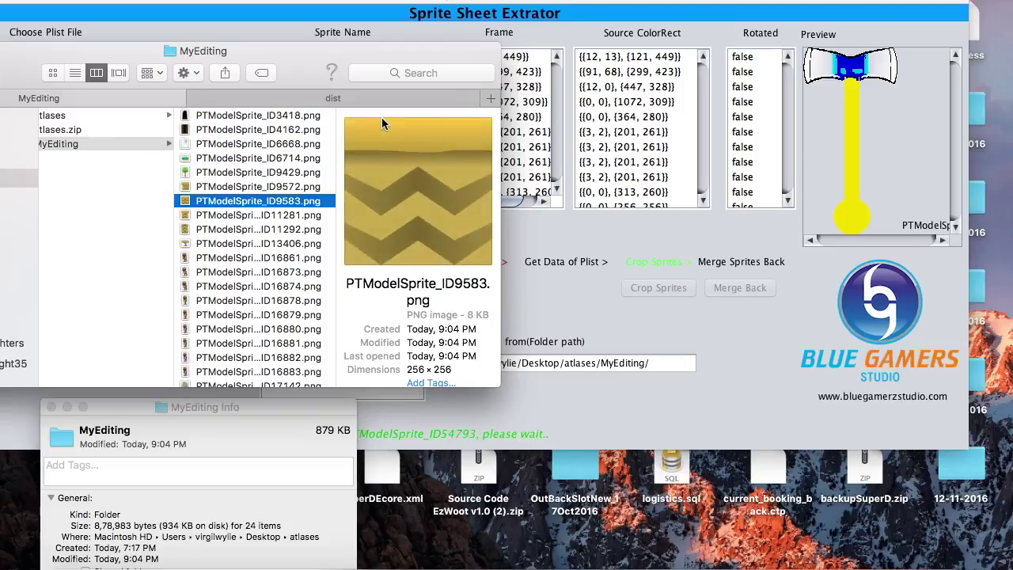
pyautogui.scroll(-3, 267, 273)
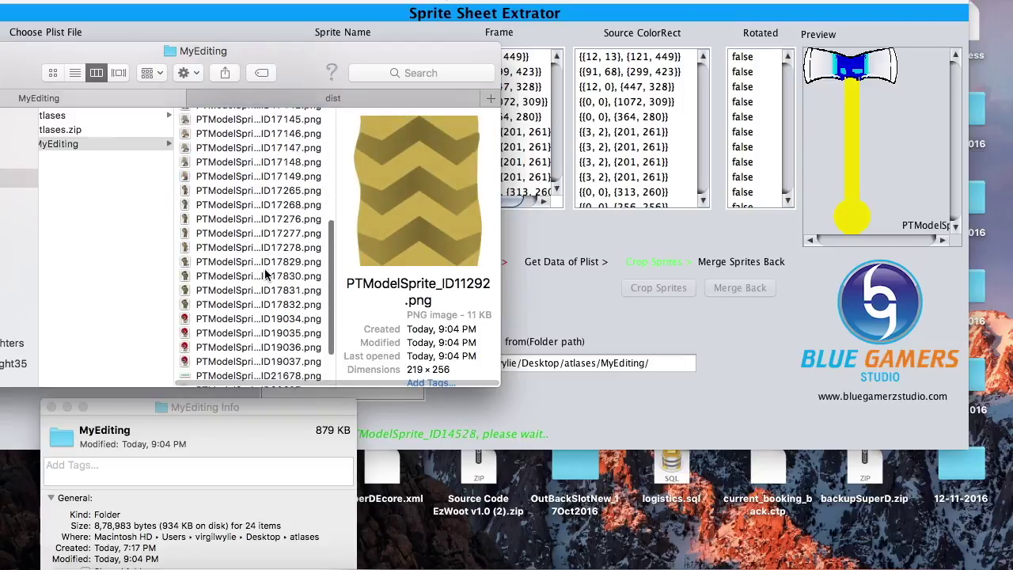
pyautogui.click(269, 308)
pyautogui.scroll(-5, 268, 301)
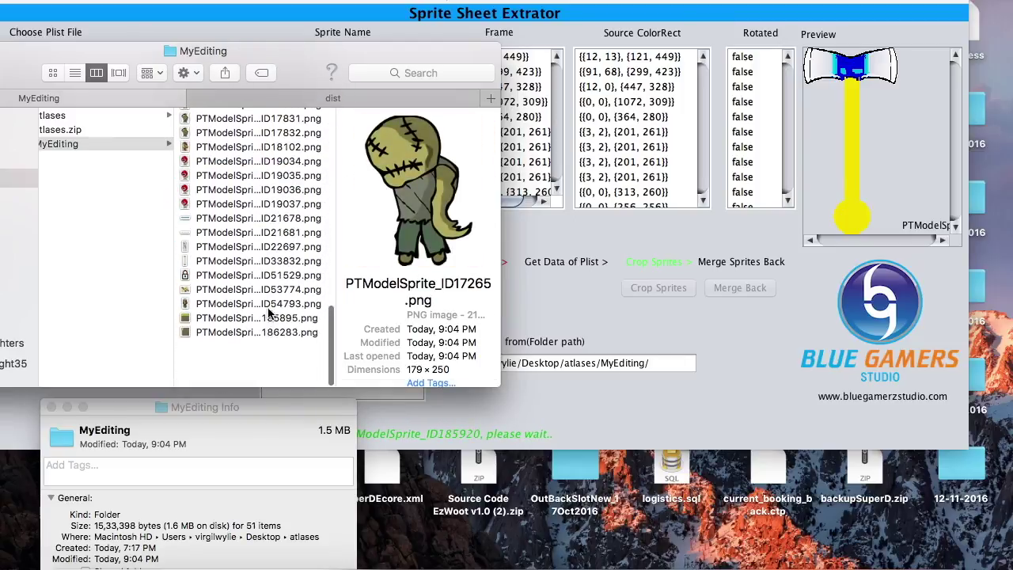
pyautogui.click(255, 223)
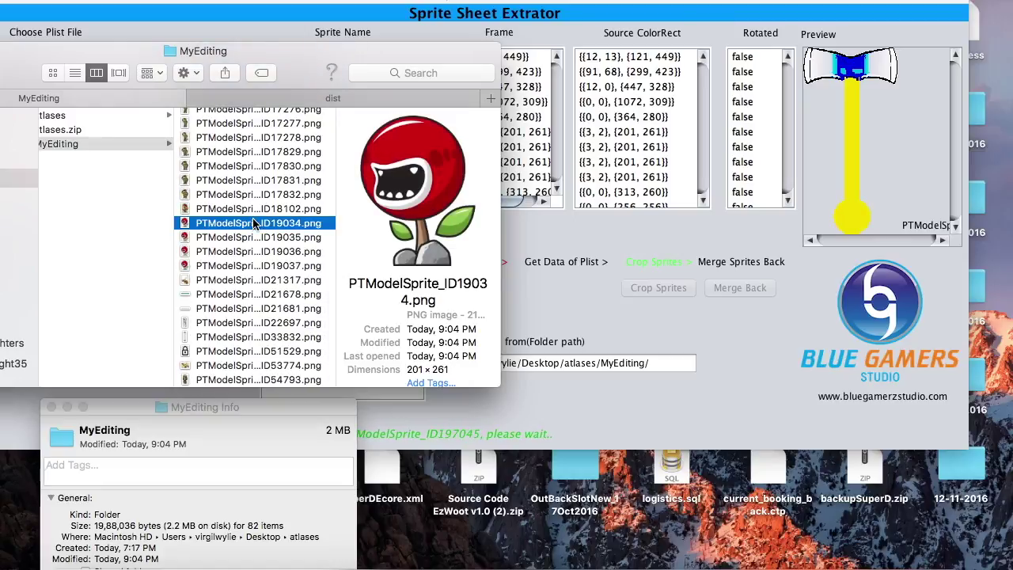
pyautogui.scroll(2, 255, 224)
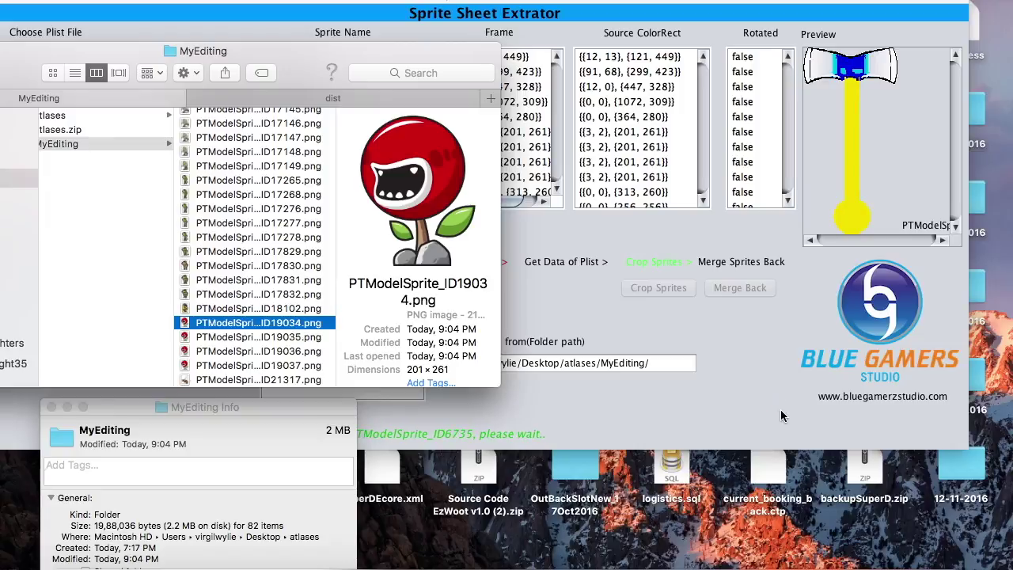
pyautogui.scroll(-10, 185, 287)
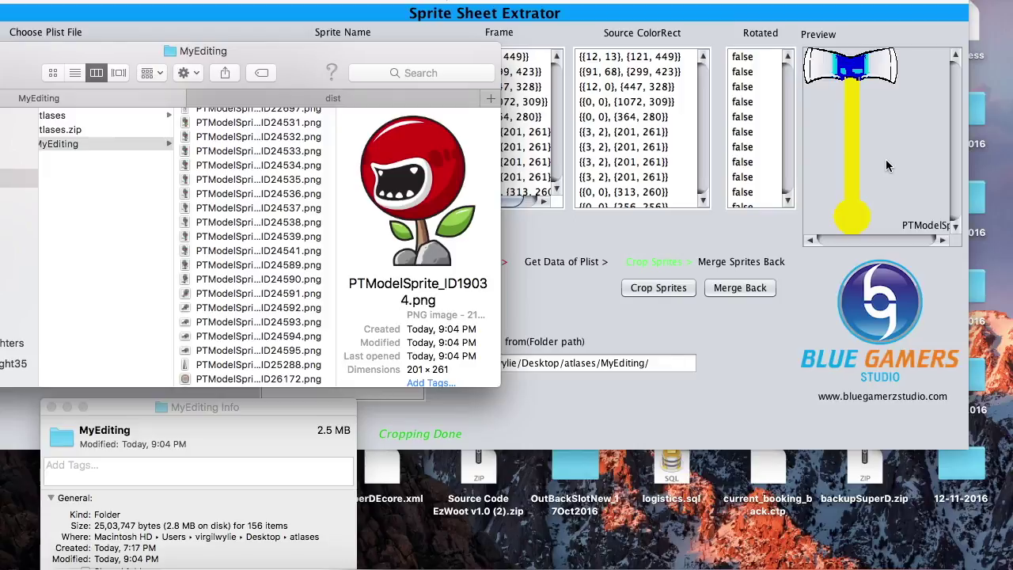
# - Bring the MyEditing folder forward in Finder and browse through the cropped sprite files
pyautogui.click(744, 405)
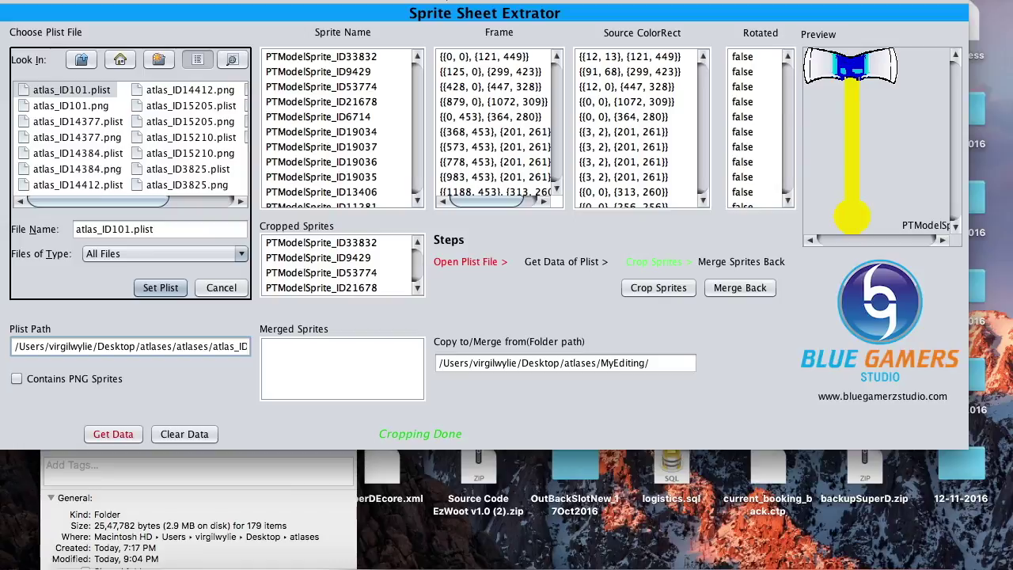
pyautogui.click(68, 556)
pyautogui.click(244, 195)
pyautogui.press('Down')
pyautogui.press('Down')
pyautogui.press('Down')
pyautogui.press('Down')
pyautogui.press('Down')
pyautogui.press('Down')
pyautogui.press('Down')
pyautogui.press('Down')
pyautogui.press('Down')
pyautogui.press('Down')
pyautogui.scroll(-15, 245, 229)
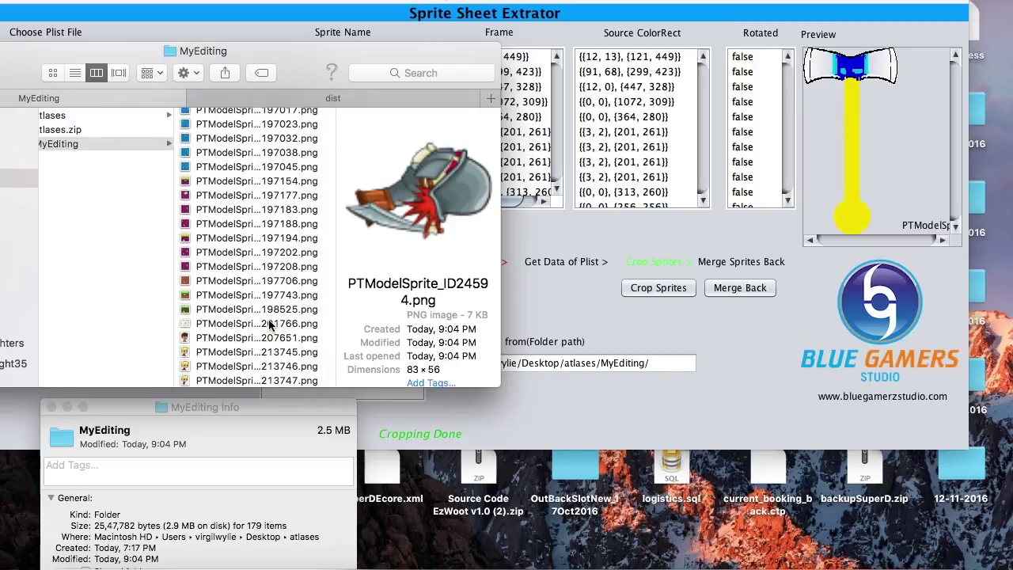
pyautogui.scroll(10, 269, 325)
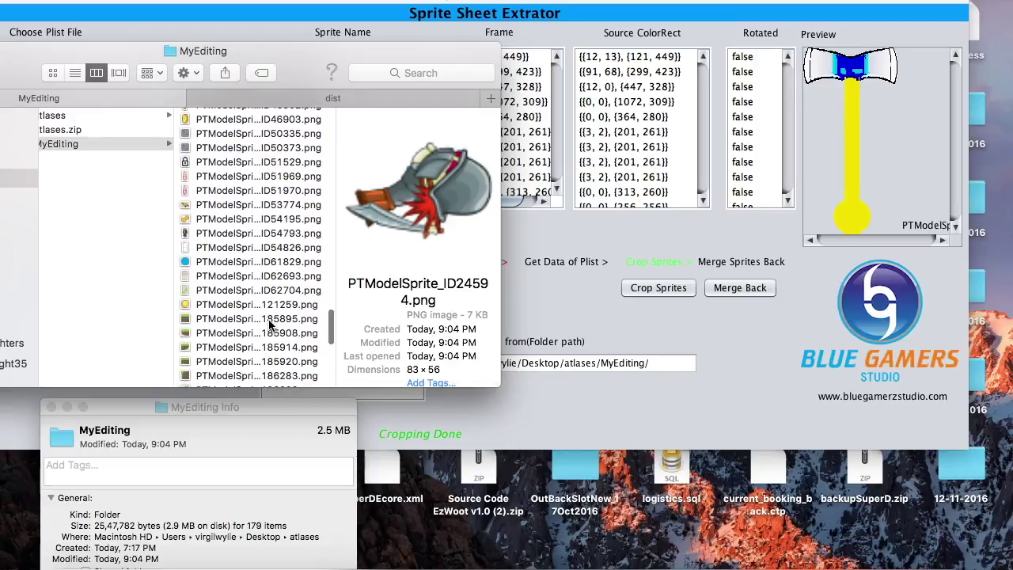
pyautogui.scroll(10, 237, 187)
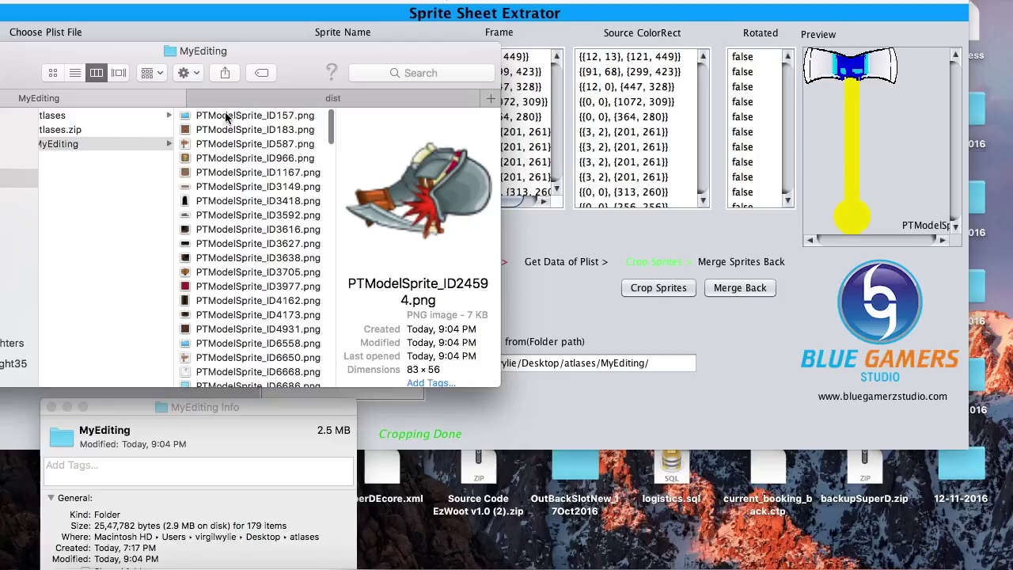
# - Select PTModelSprite_ID213745.png, the blond running boy sprite, near the end of the list
pyautogui.click(228, 116)
pyautogui.click(241, 215)
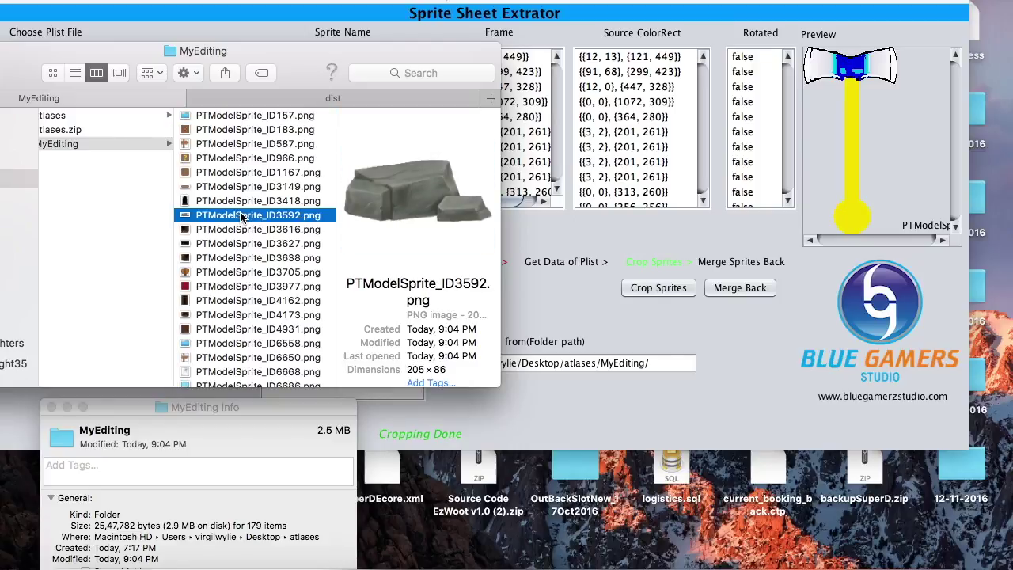
pyautogui.scroll(-10, 254, 283)
pyautogui.scroll(-10, 254, 284)
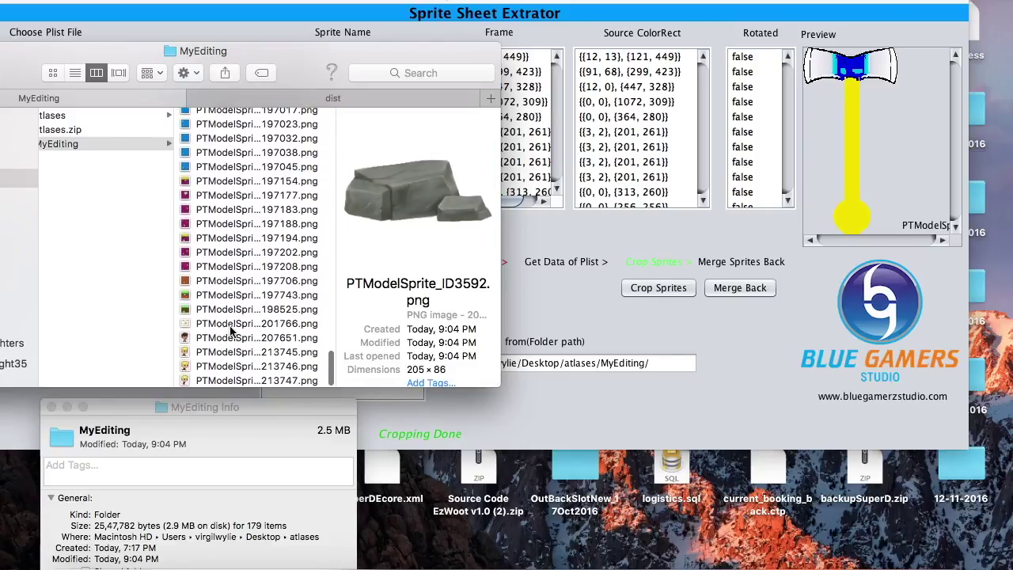
pyautogui.click(220, 341)
pyautogui.press('Down')
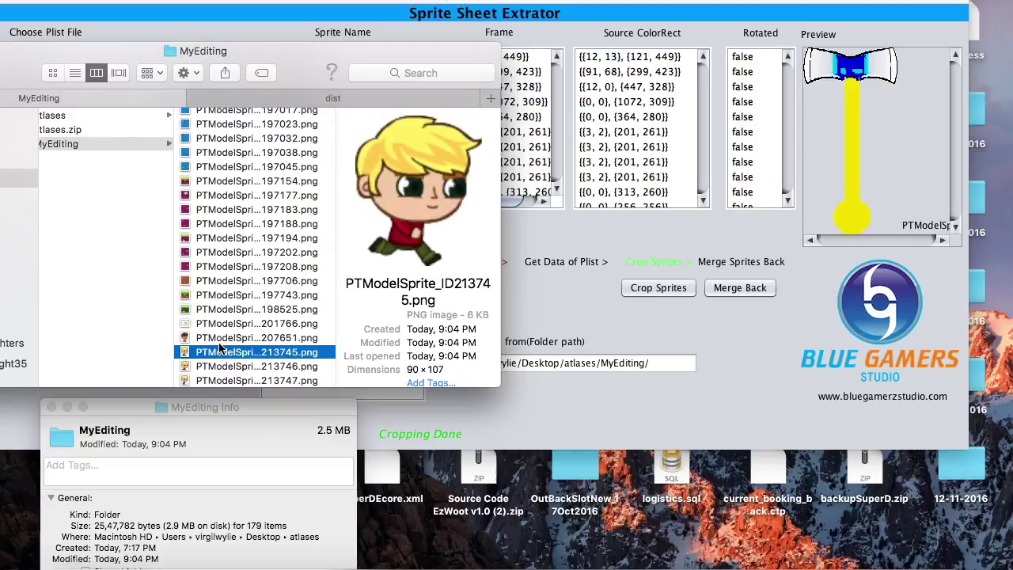
pyautogui.press('Down')
pyautogui.press('Down')
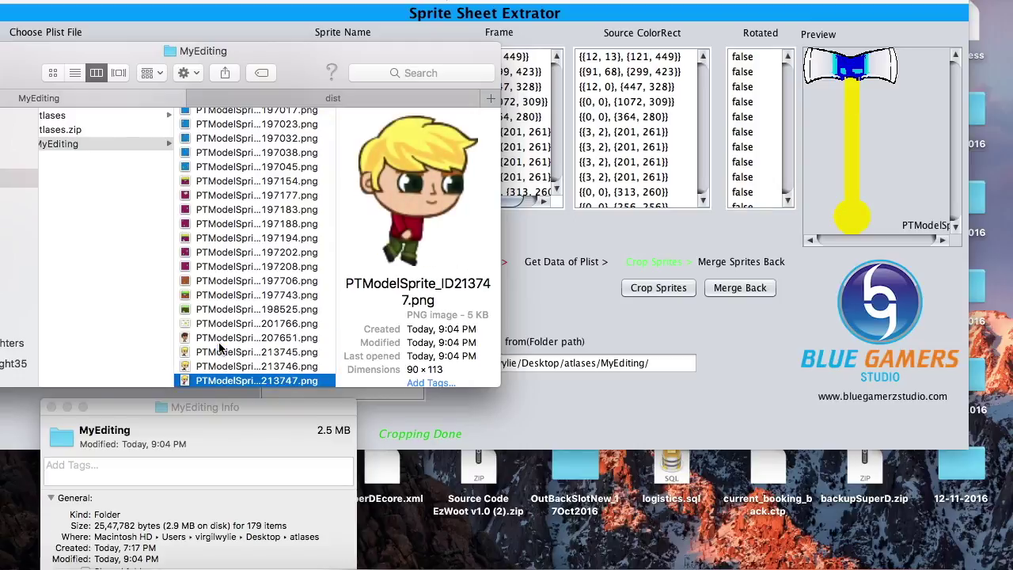
pyautogui.press('Up')
pyautogui.press('Up')
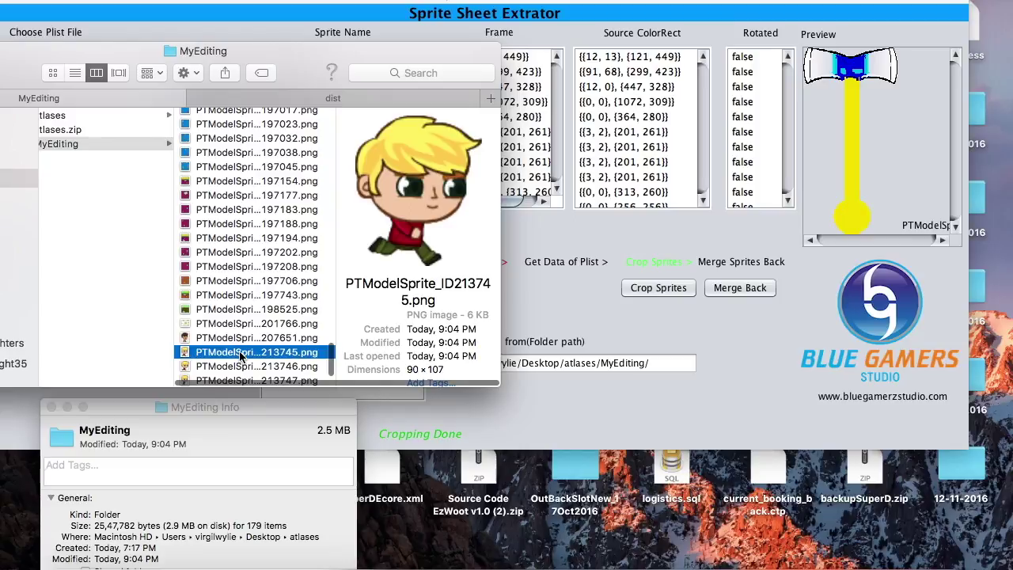
# - Open PTModelSprite_ID213745.png in Preview
pyautogui.rightClick(240, 356)
pyautogui.moveTo(411, 238)
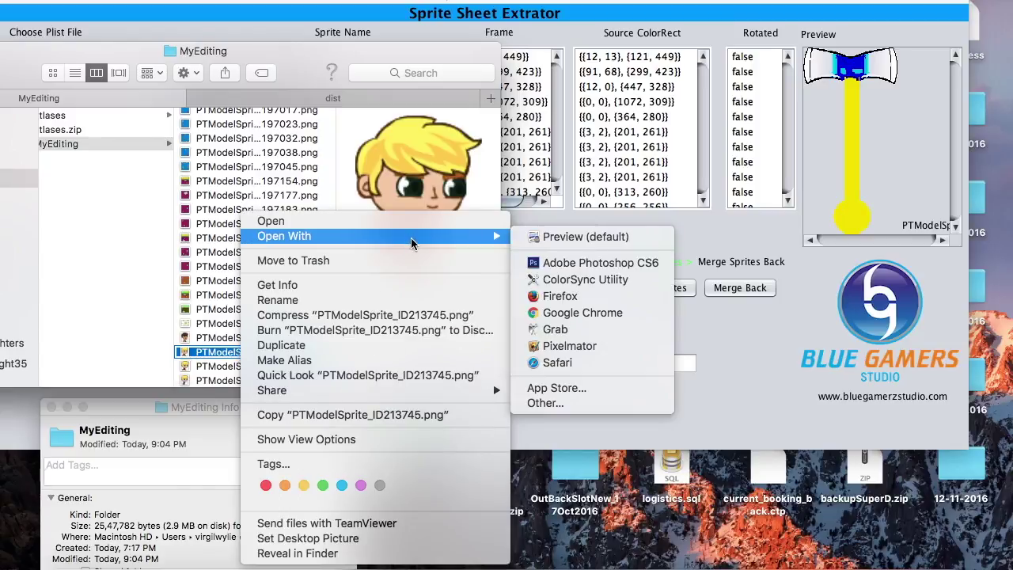
pyautogui.click(587, 238)
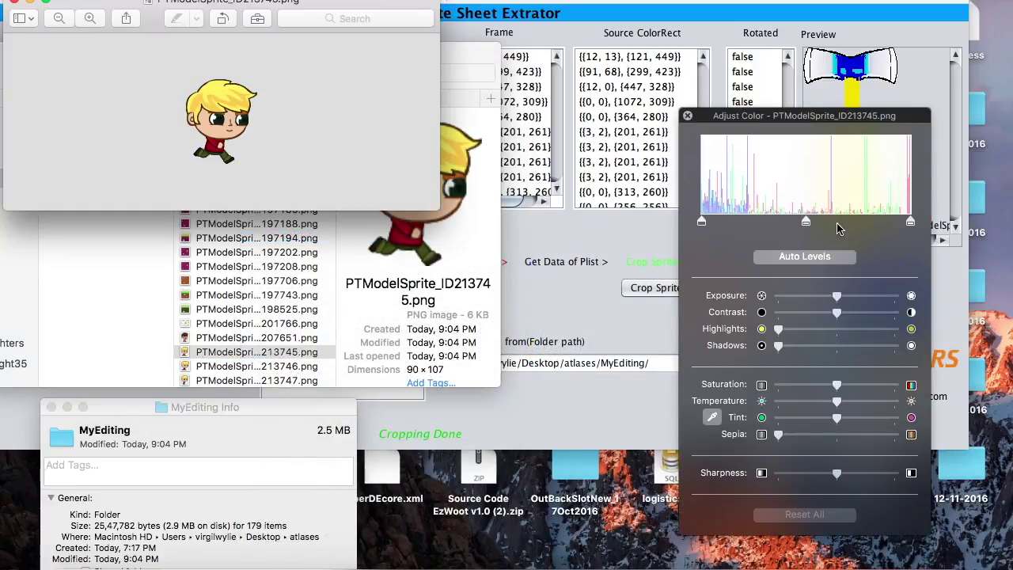
# - Adjust the Levels handles in Adjust Color so the boy gets blue hair and a dark face
pyautogui.moveTo(807, 222); pyautogui.dragTo(886, 222)
pyautogui.moveTo(701, 221); pyautogui.dragTo(917, 247)
pyautogui.moveTo(877, 245)
pyautogui.mouseDown()
pyautogui.moveTo(783, 242)
pyautogui.moveTo(814, 245)
pyautogui.moveTo(816, 235)
pyautogui.moveTo(761, 255)
pyautogui.moveTo(786, 255)
pyautogui.mouseUp()
pyautogui.moveTo(911, 222); pyautogui.dragTo(702, 223)
pyautogui.moveTo(887, 222); pyautogui.dragTo(910, 222)
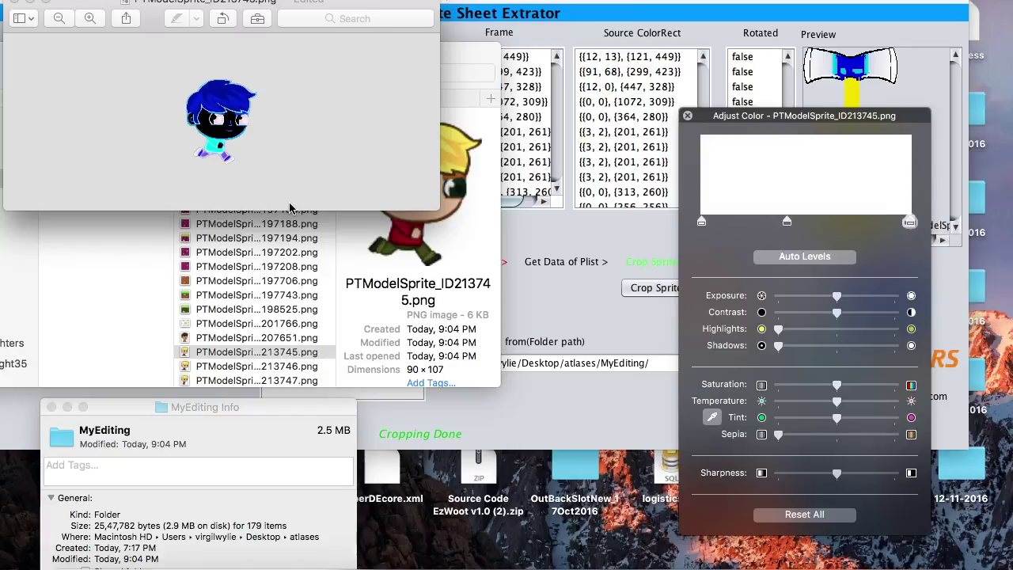
# - Save the recoloured sprite back into MyEditing and close its Preview window
pyautogui.click(236, 92)
pyautogui.press('super+s')
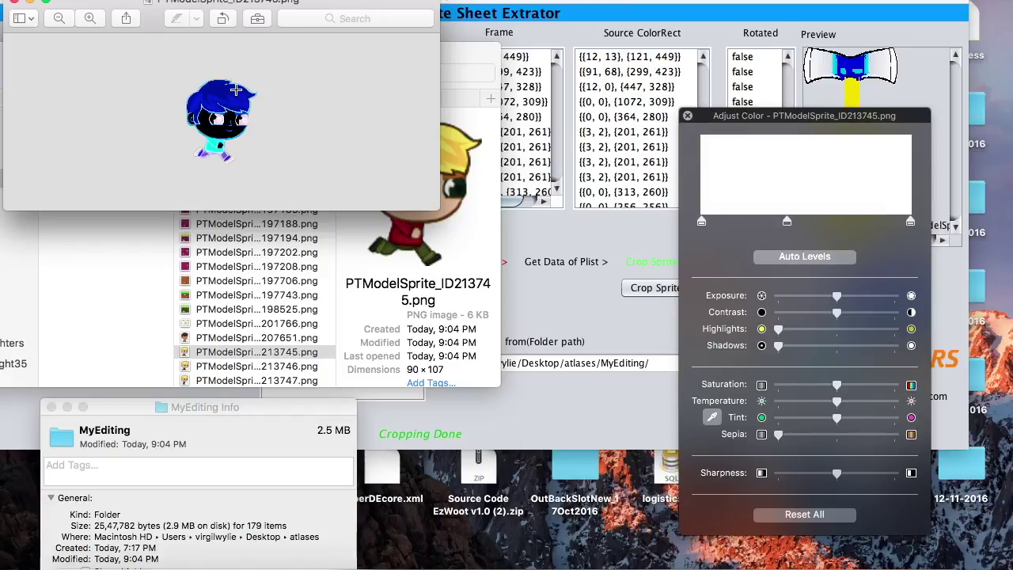
pyautogui.click(16, 4)
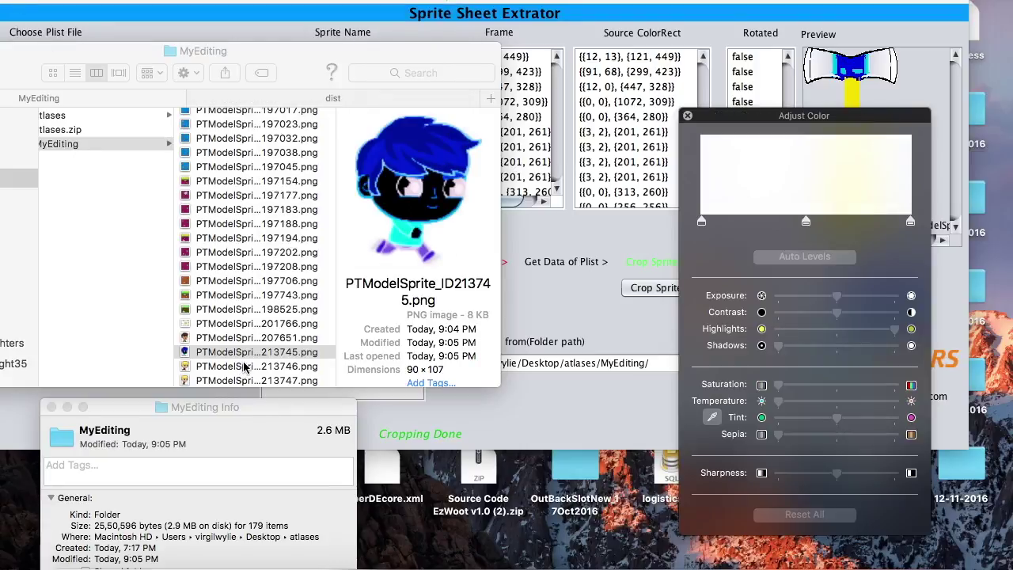
# - Merge the MyEditing sprites back into atlas_ID101.png until the status reads Merging Done
pyautogui.click(553, 239)
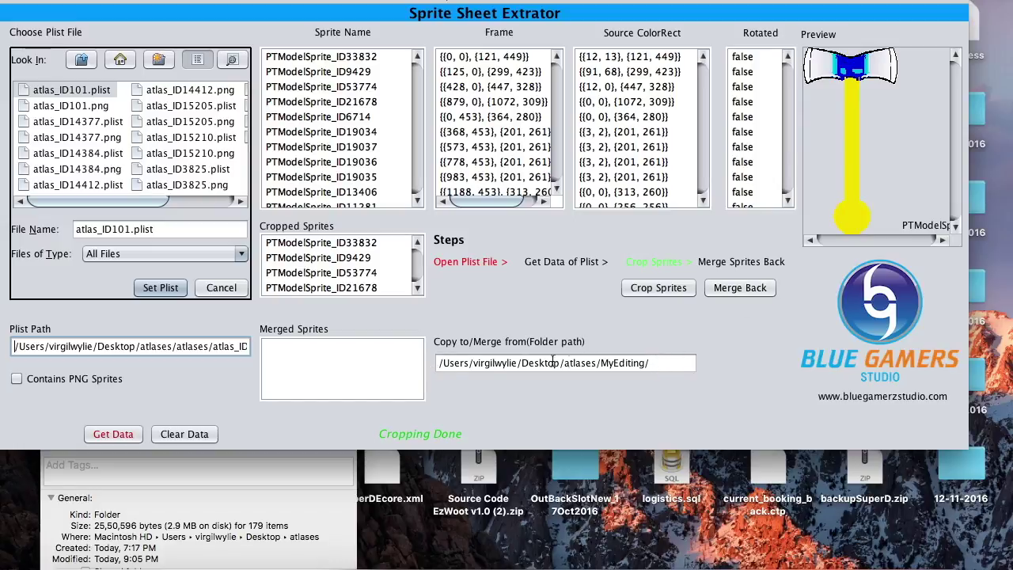
pyautogui.click(743, 289)
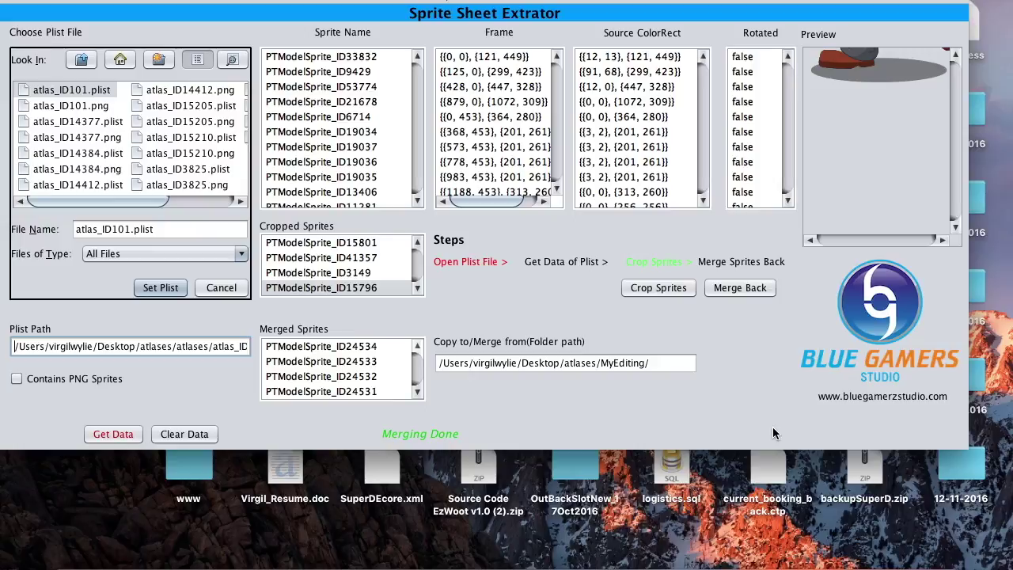
pyautogui.moveTo(67, 558)
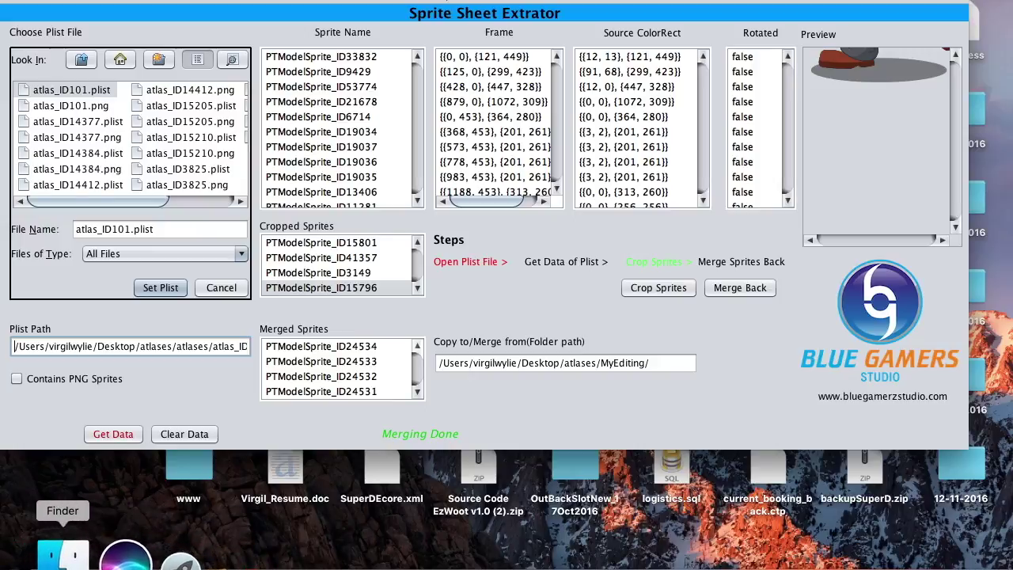
pyautogui.click(67, 557)
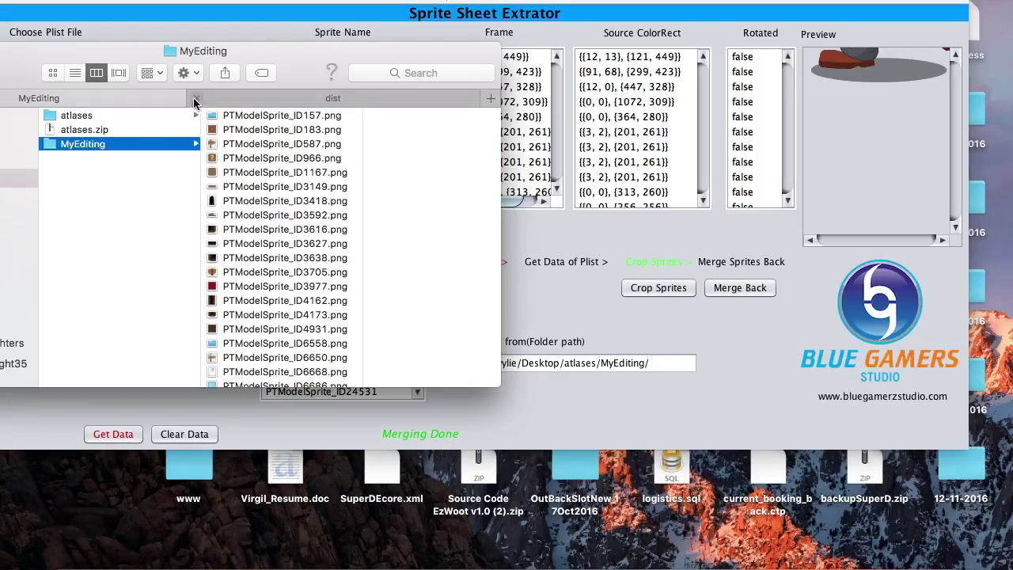
pyautogui.click(106, 116)
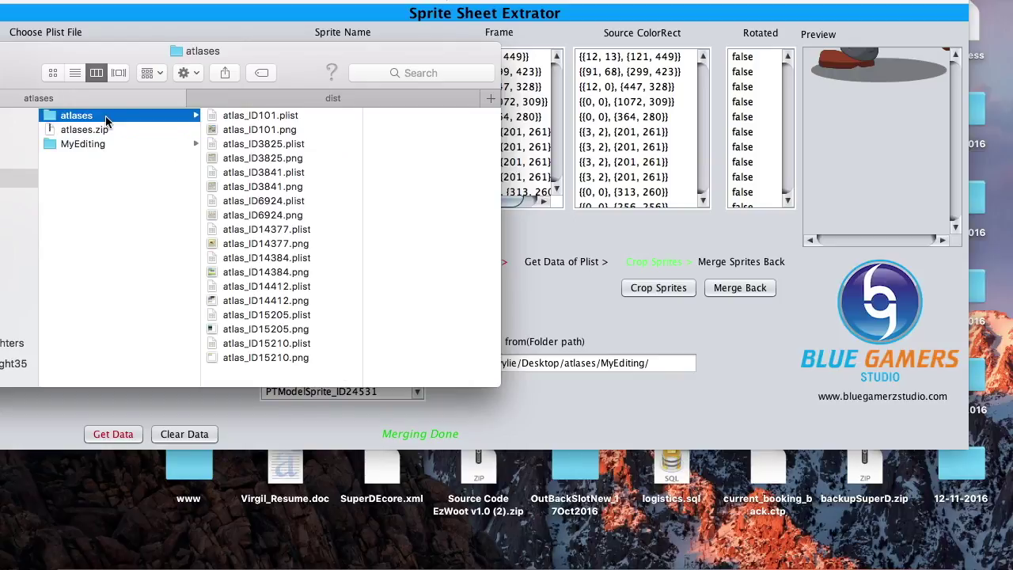
pyautogui.click(274, 129)
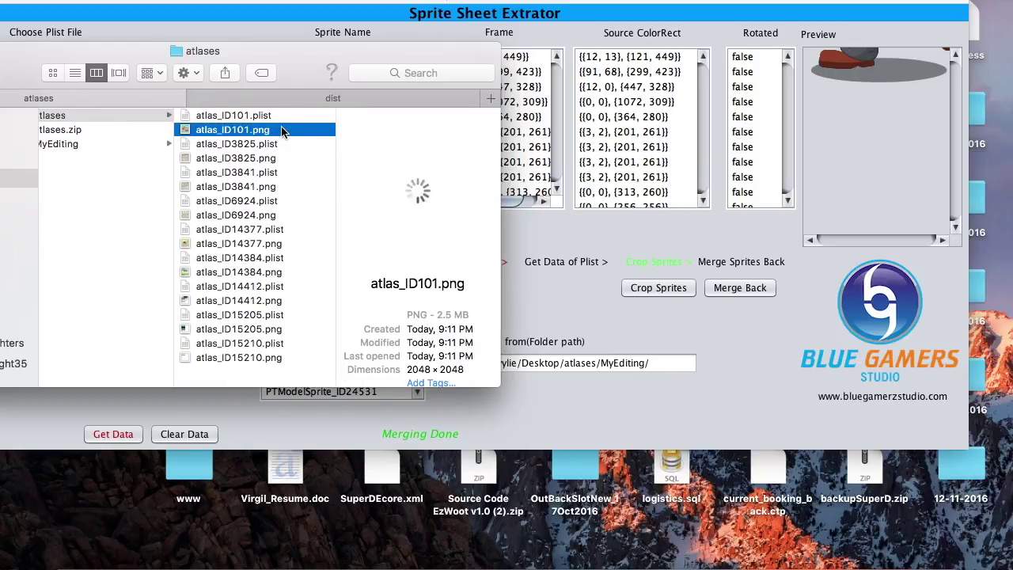
pyautogui.rightClick(284, 131)
pyautogui.moveTo(381, 157)
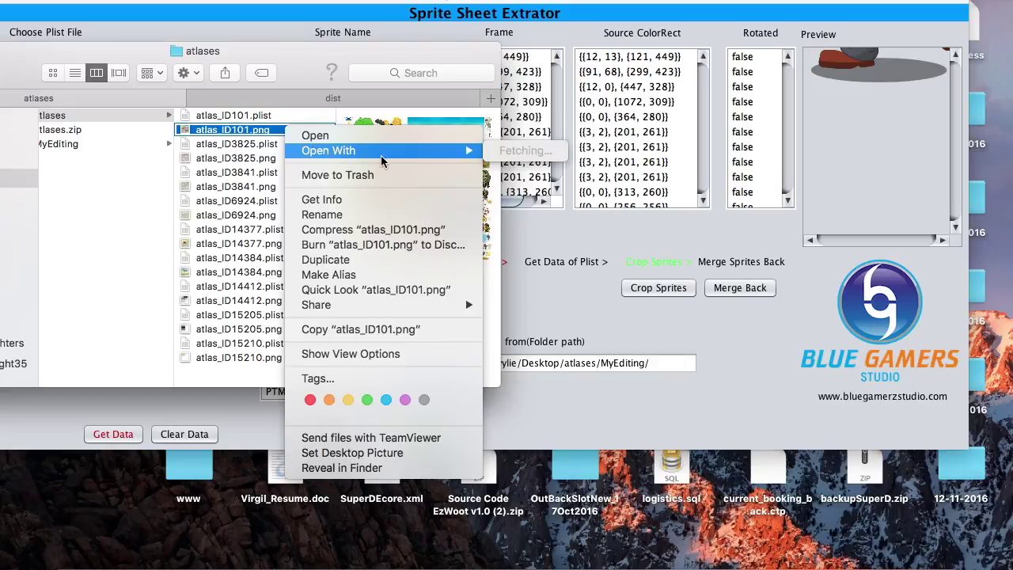
pyautogui.click(557, 153)
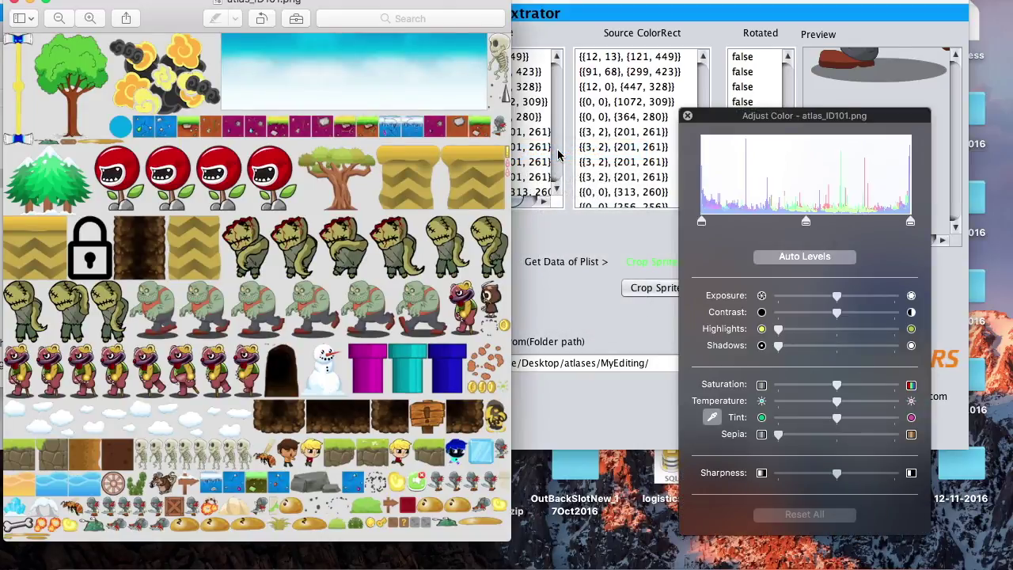
pyautogui.scroll(5, 469, 464)
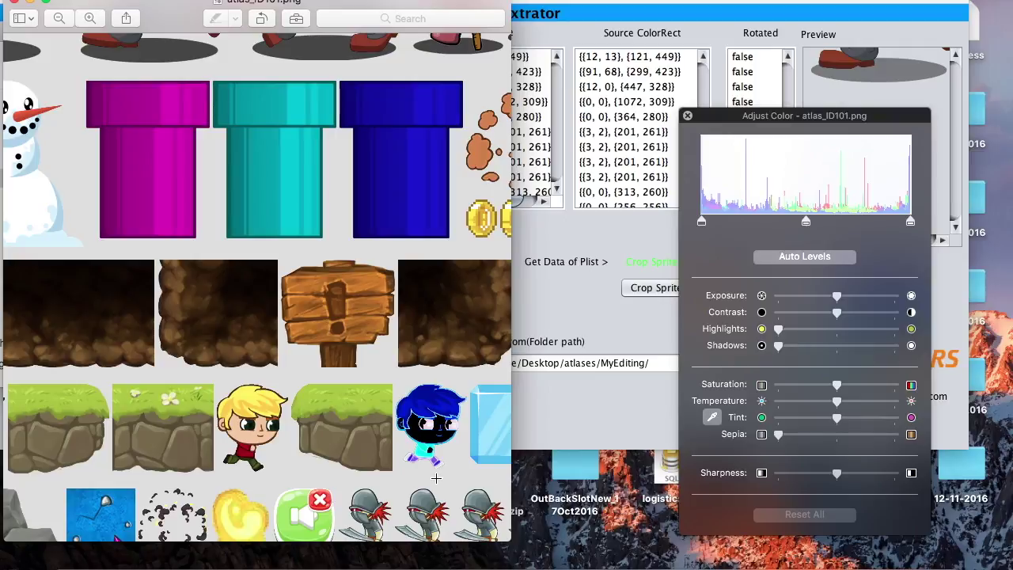
pyautogui.press('super+9')
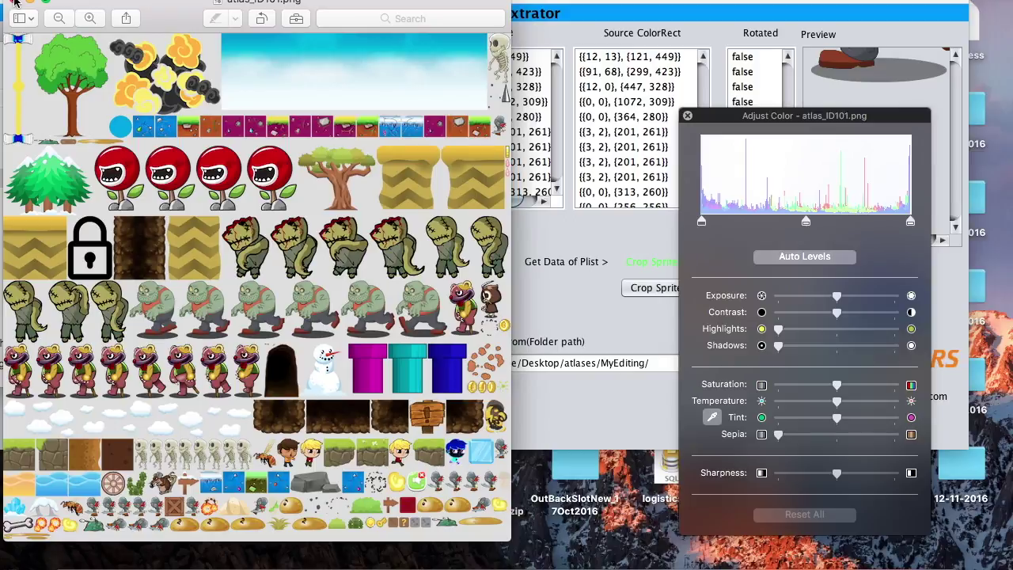
pyautogui.click(14, 3)
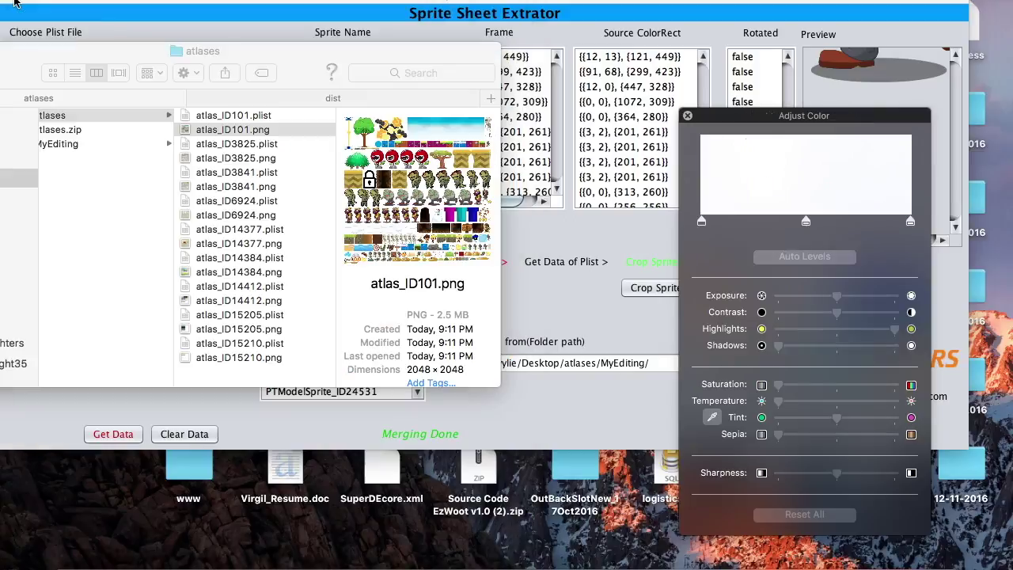
pyautogui.click(557, 298)
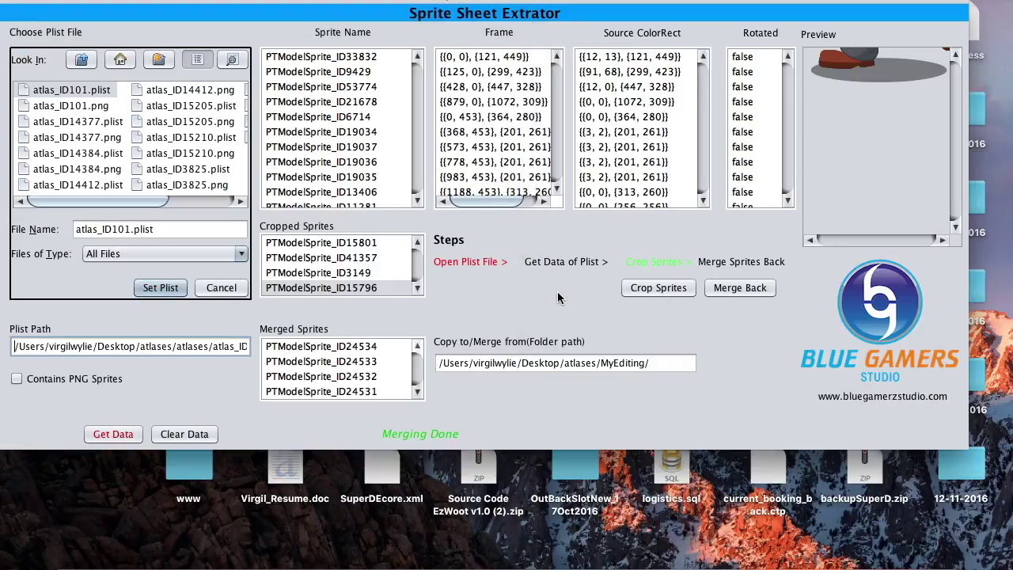